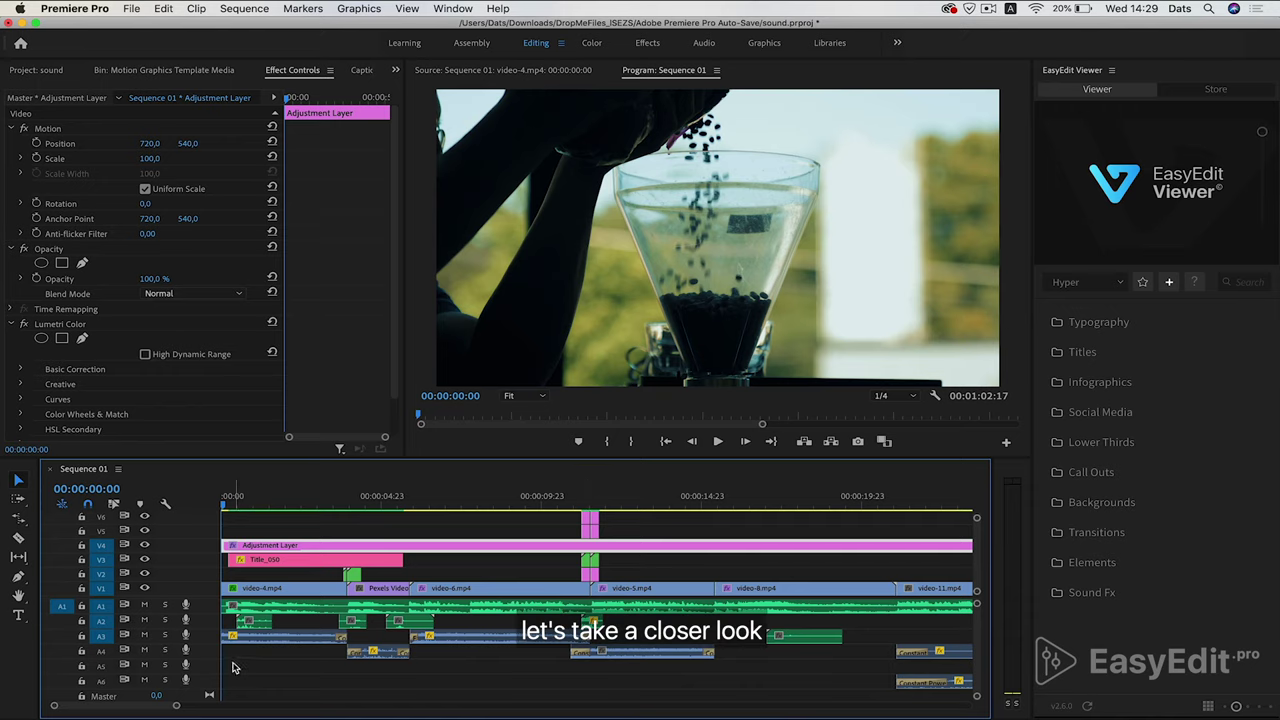
# Mute audio tracks A3 and A5, then play the opening to hear the background music.
pyautogui.click(143, 637)
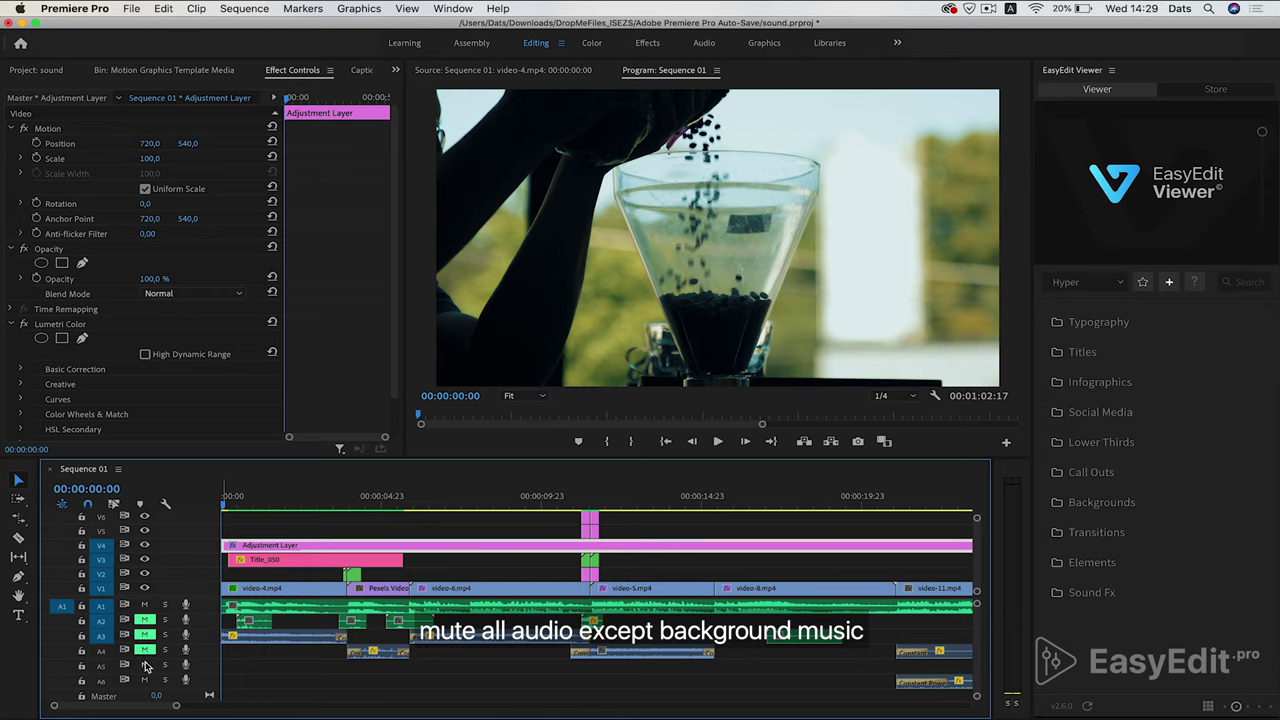
pyautogui.click(144, 665)
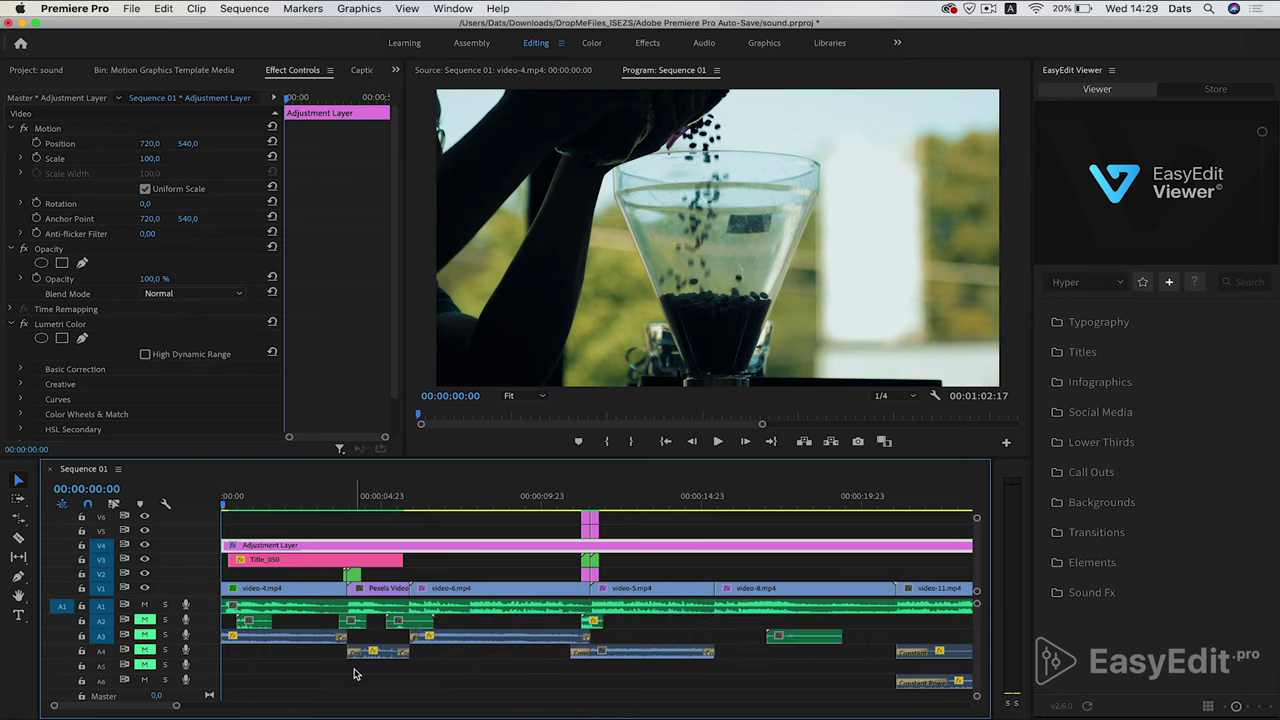
pyautogui.press('space')
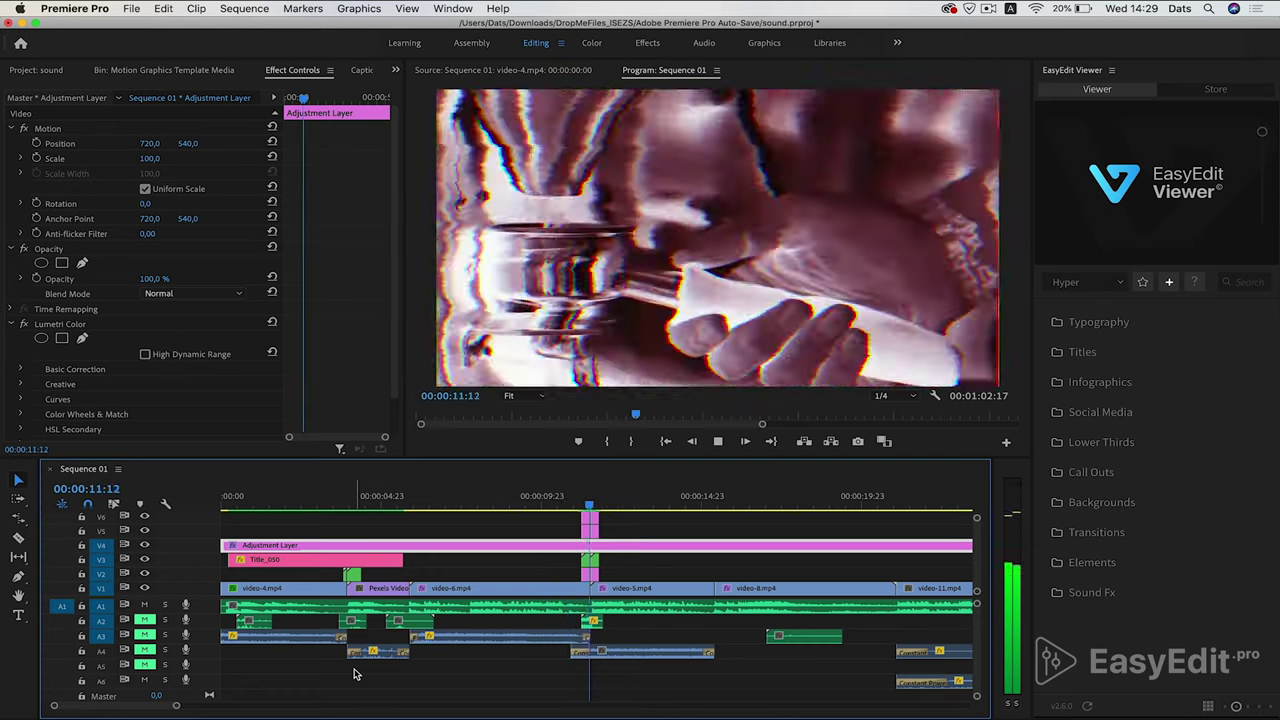
pyautogui.press('space')
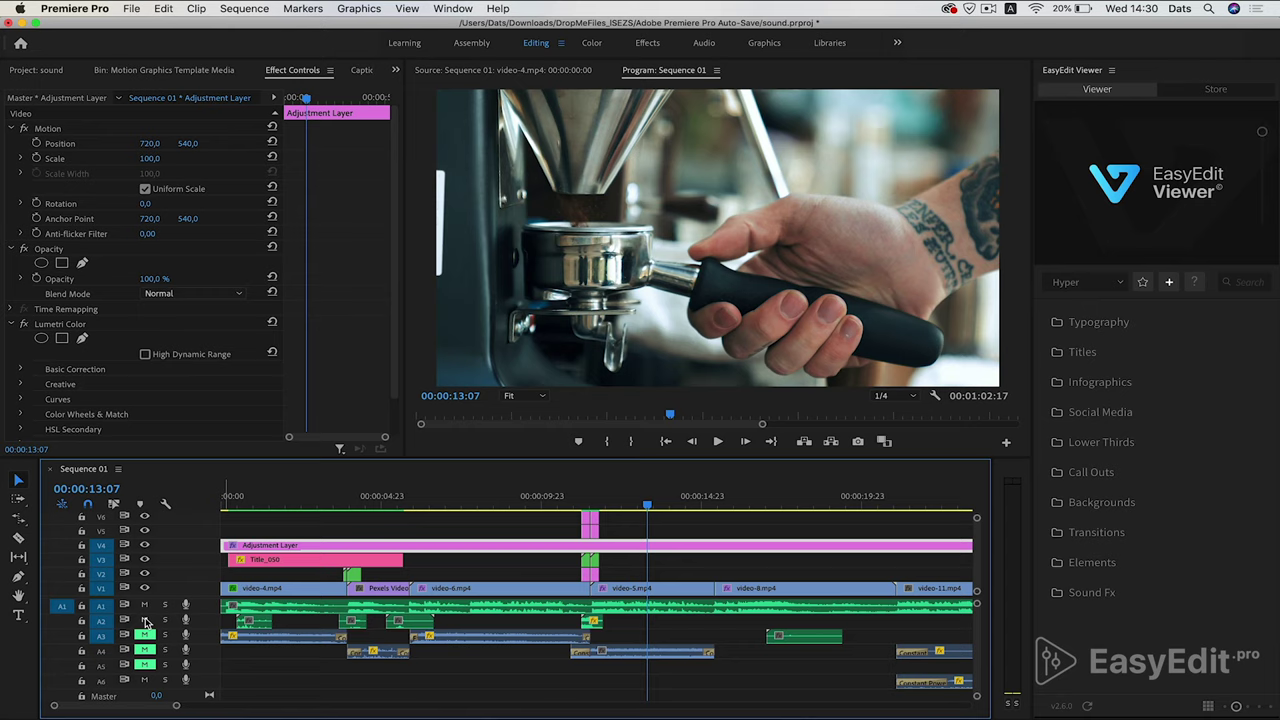
# Scrub through the COFEE SHOP title animation, then play the sequence from the very beginning.
pyautogui.click(245, 508)
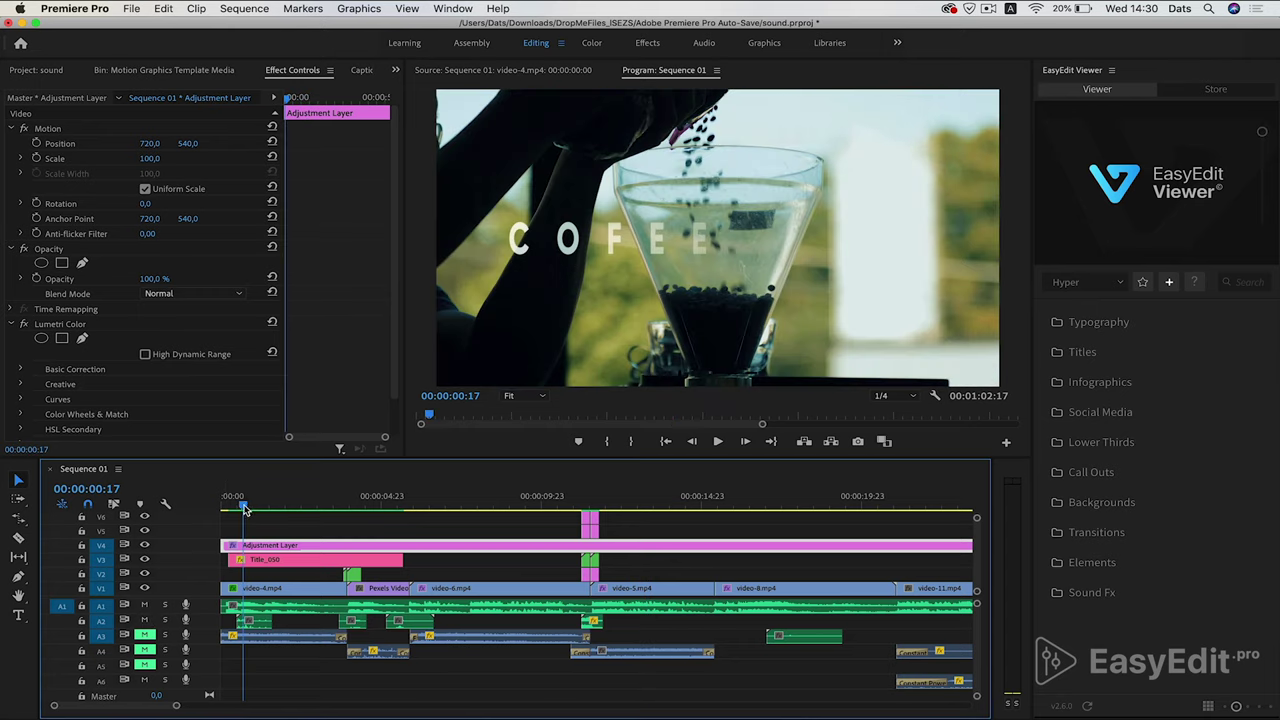
pyautogui.moveTo(245, 508); pyautogui.dragTo(282, 513)
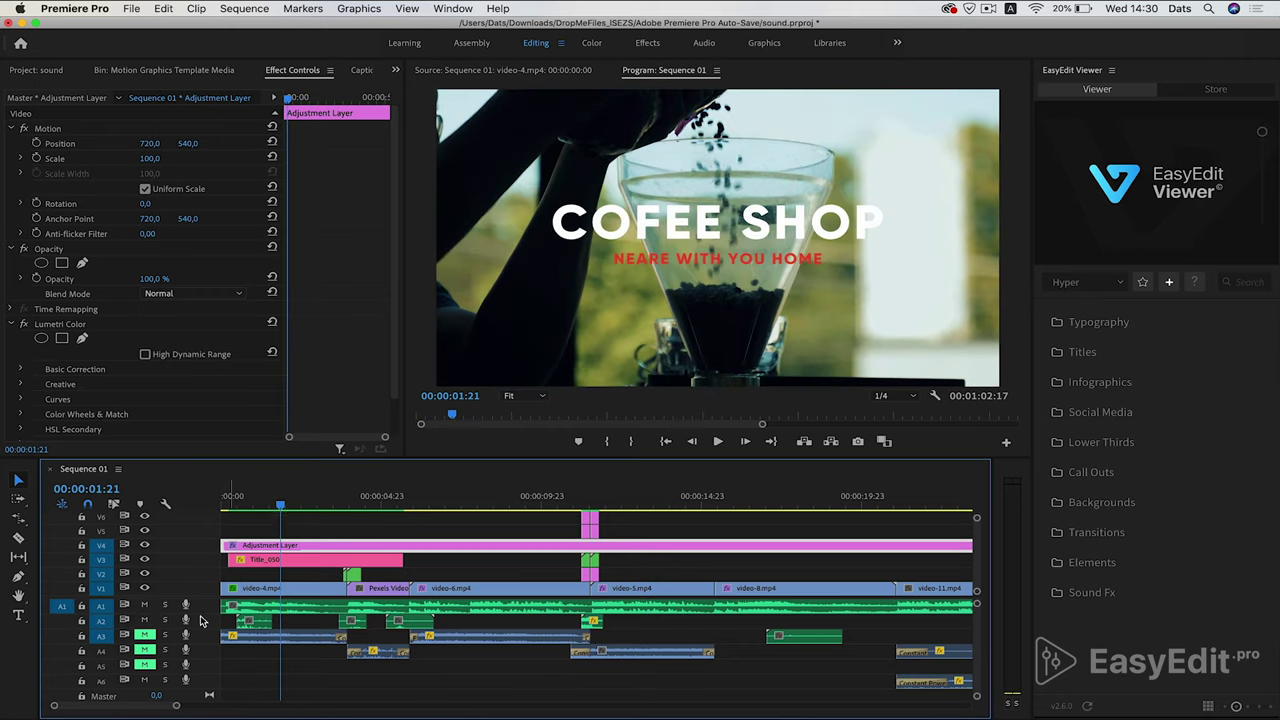
pyautogui.click(234, 503)
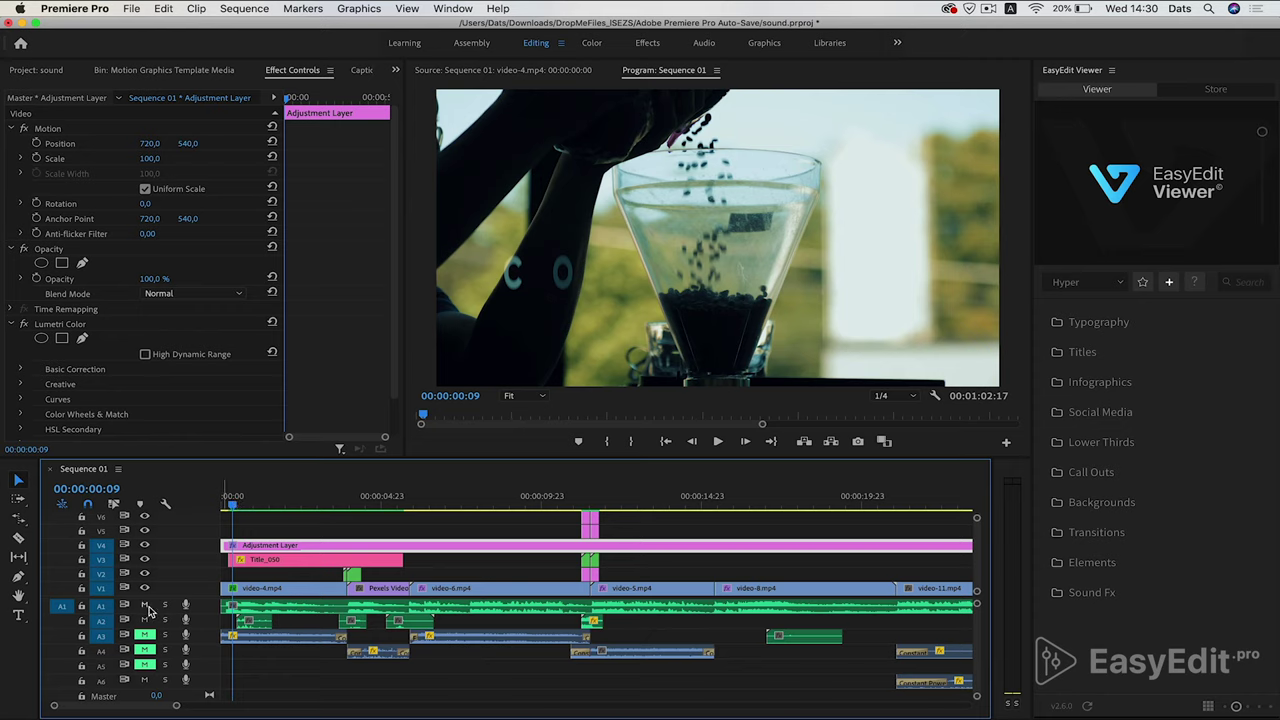
pyautogui.press('space')
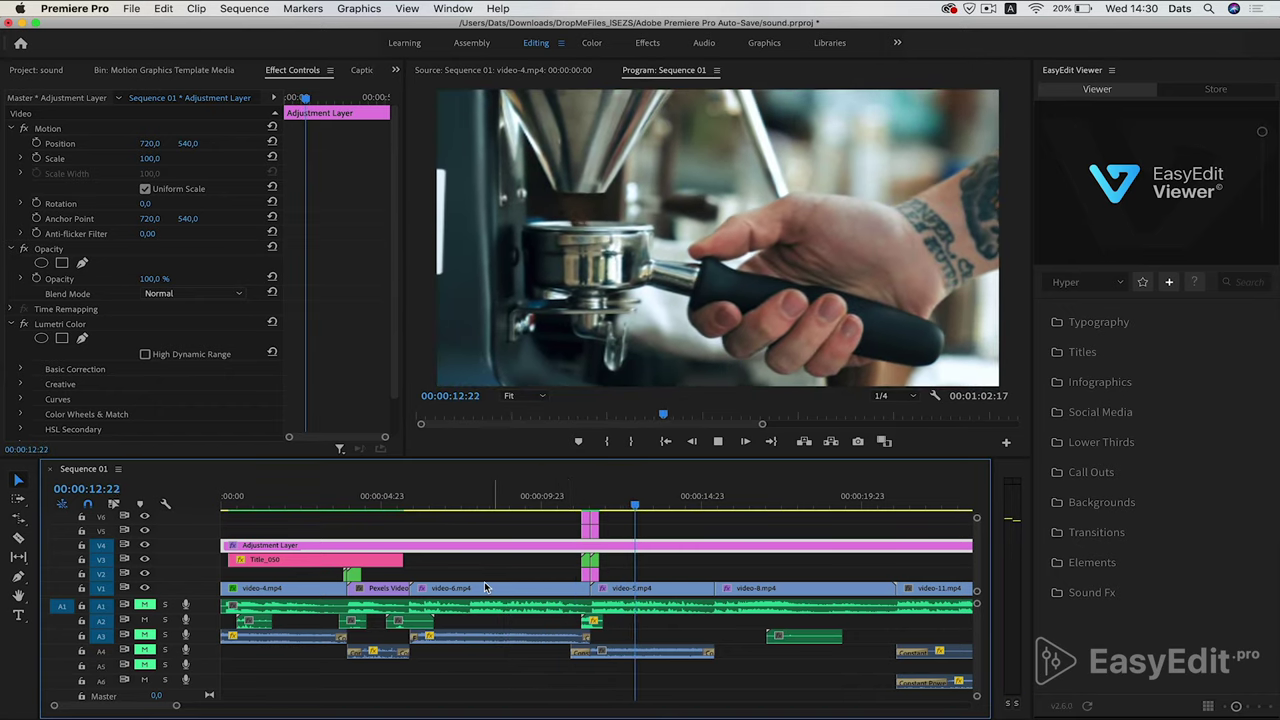
# Play the coffee bean and grinder shots, jumping back to replay the earlier shots.
pyautogui.press('space')
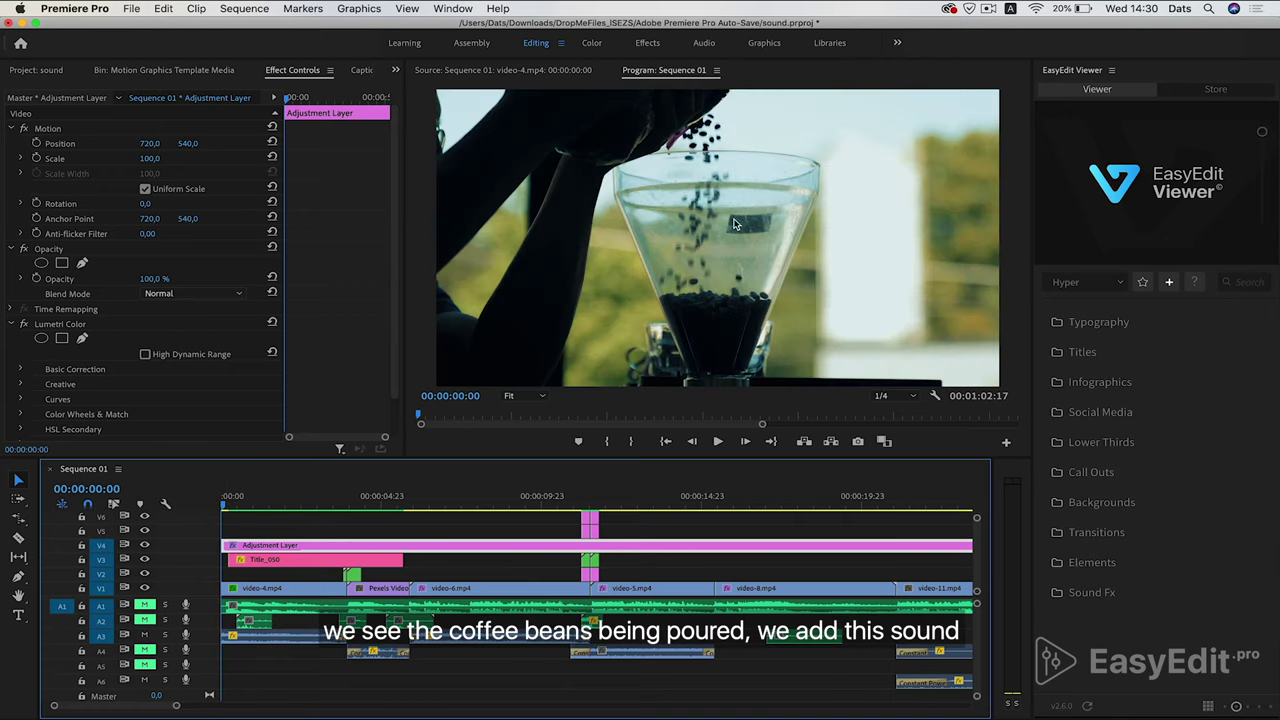
pyautogui.press('space')
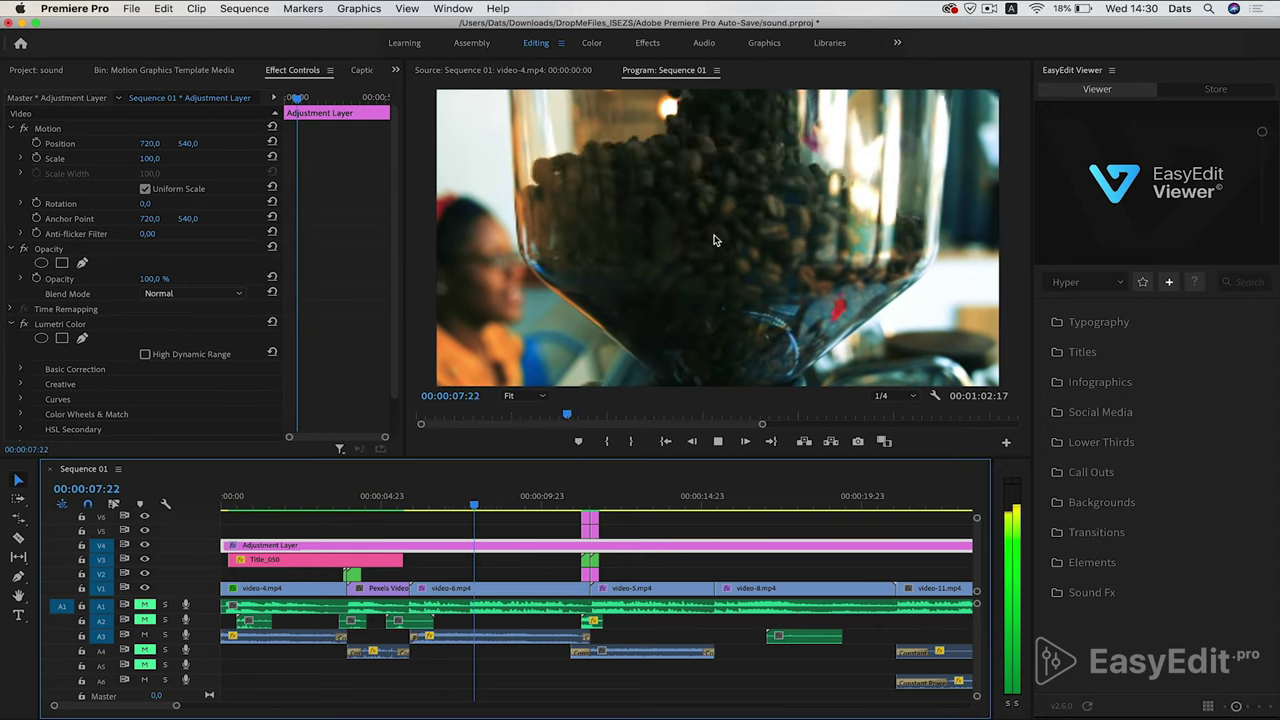
pyautogui.press('space')
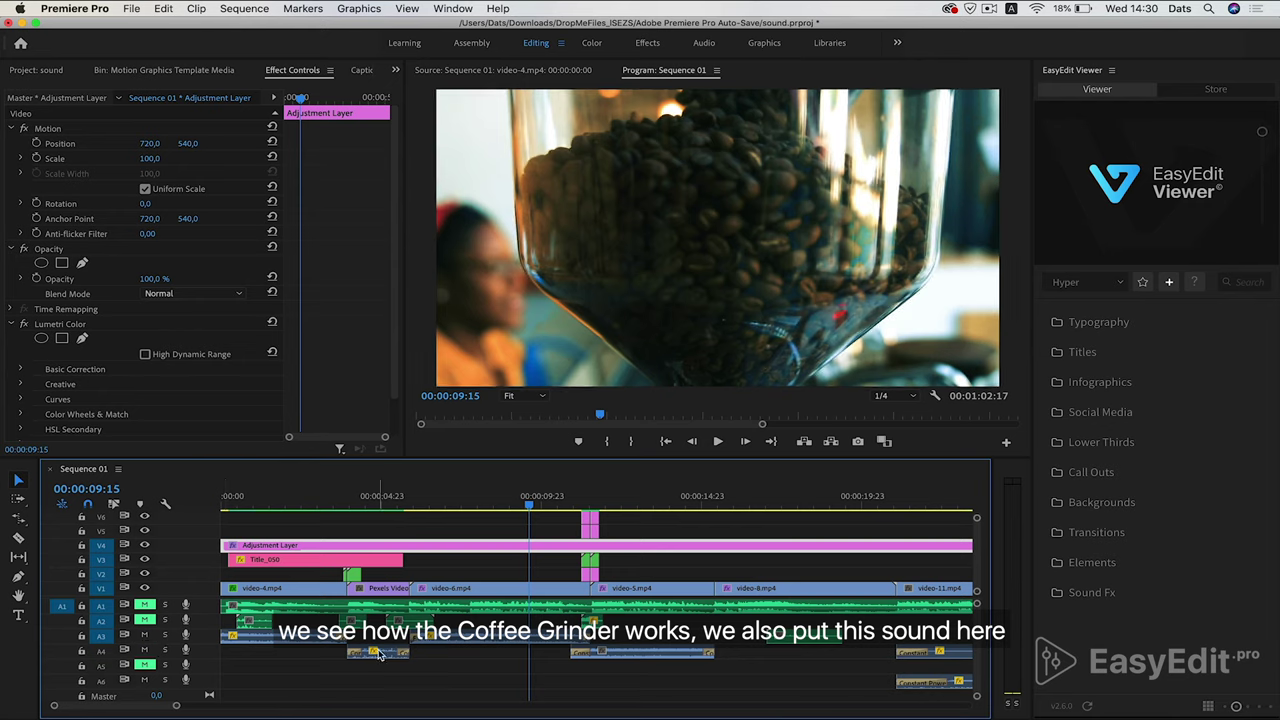
pyautogui.click(347, 500)
pyautogui.press('space')
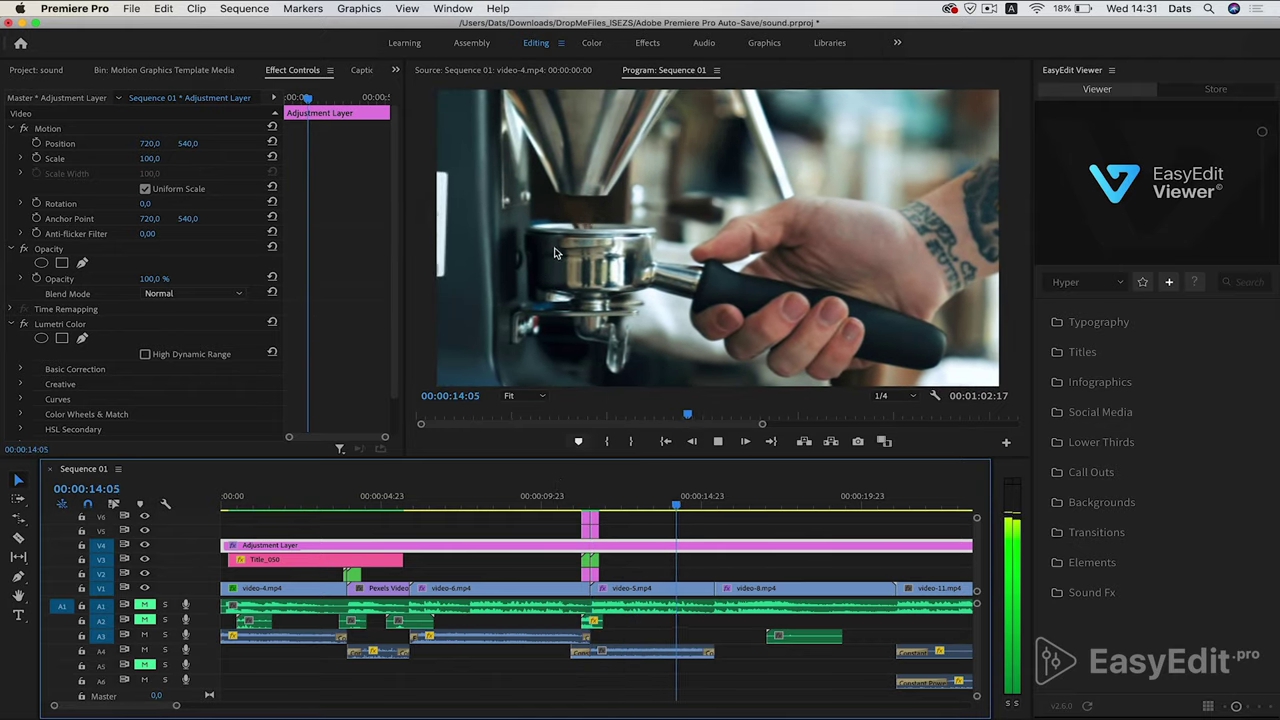
# Unmute track A1 and play the whole sequence from the start, zooming the timeline out.
pyautogui.click(145, 605)
pyautogui.press('Home')
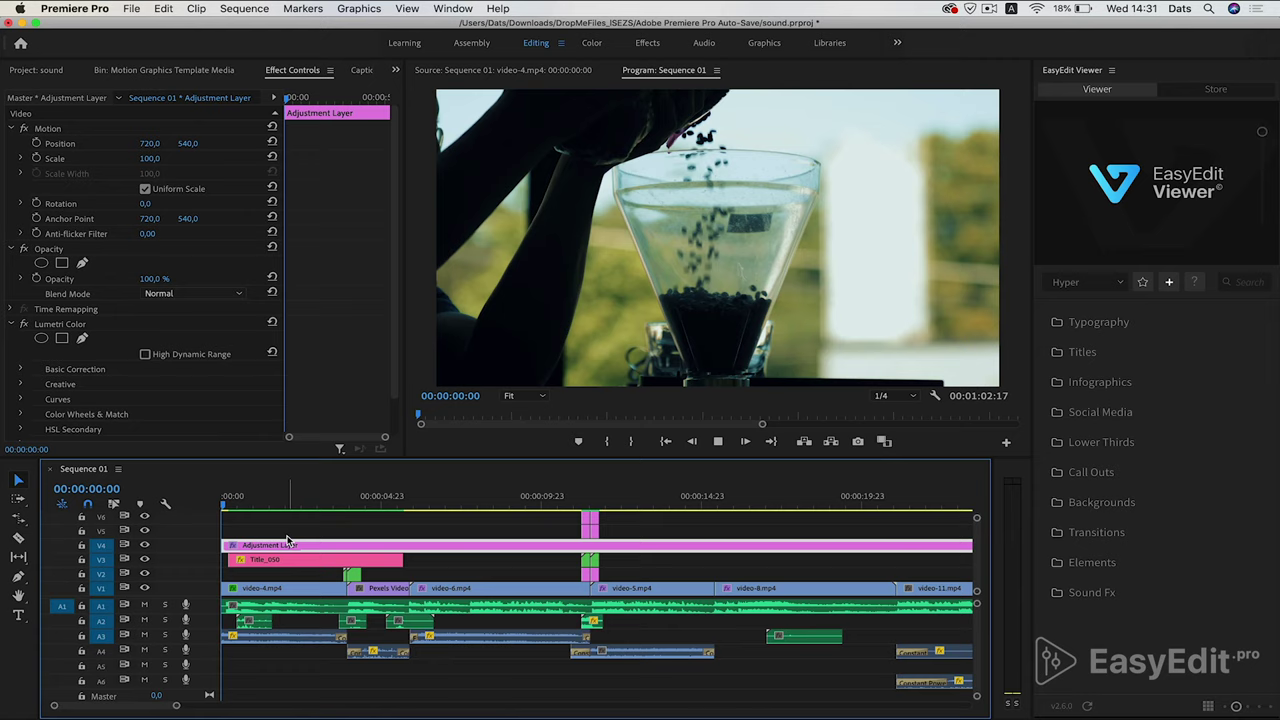
pyautogui.press('space')
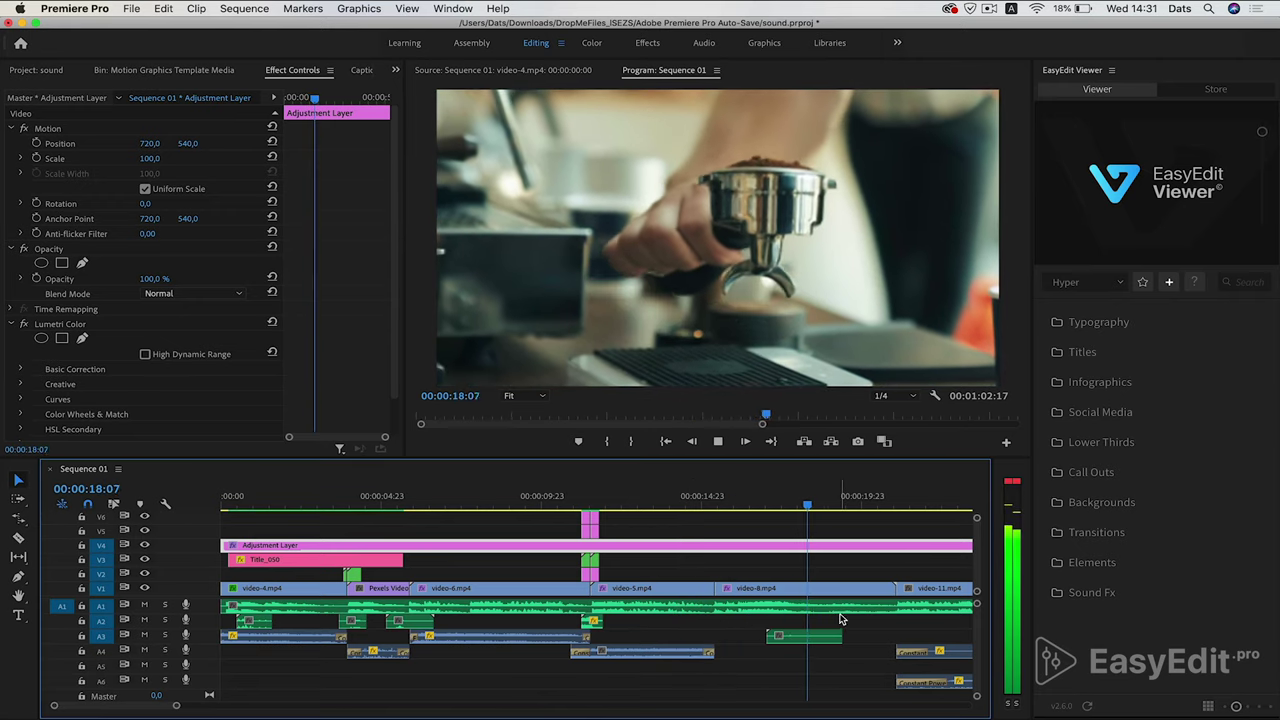
pyautogui.scroll(-3, 845, 629)
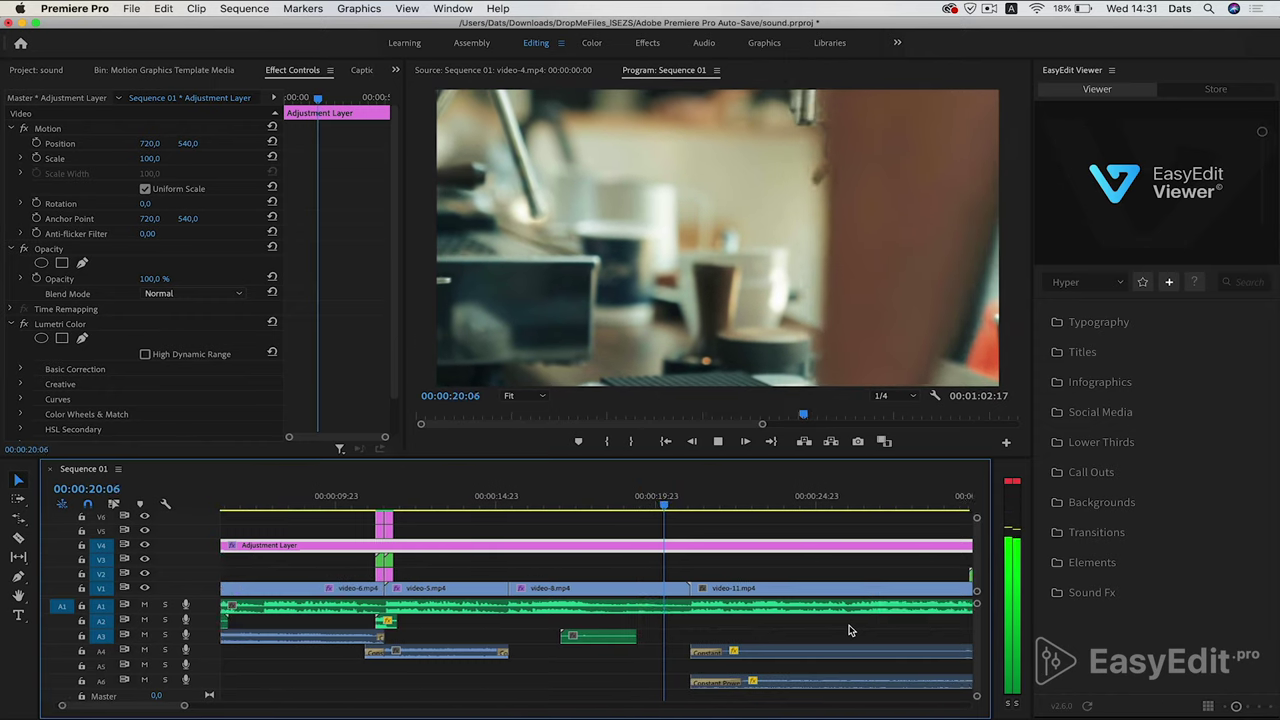
pyautogui.press('-')
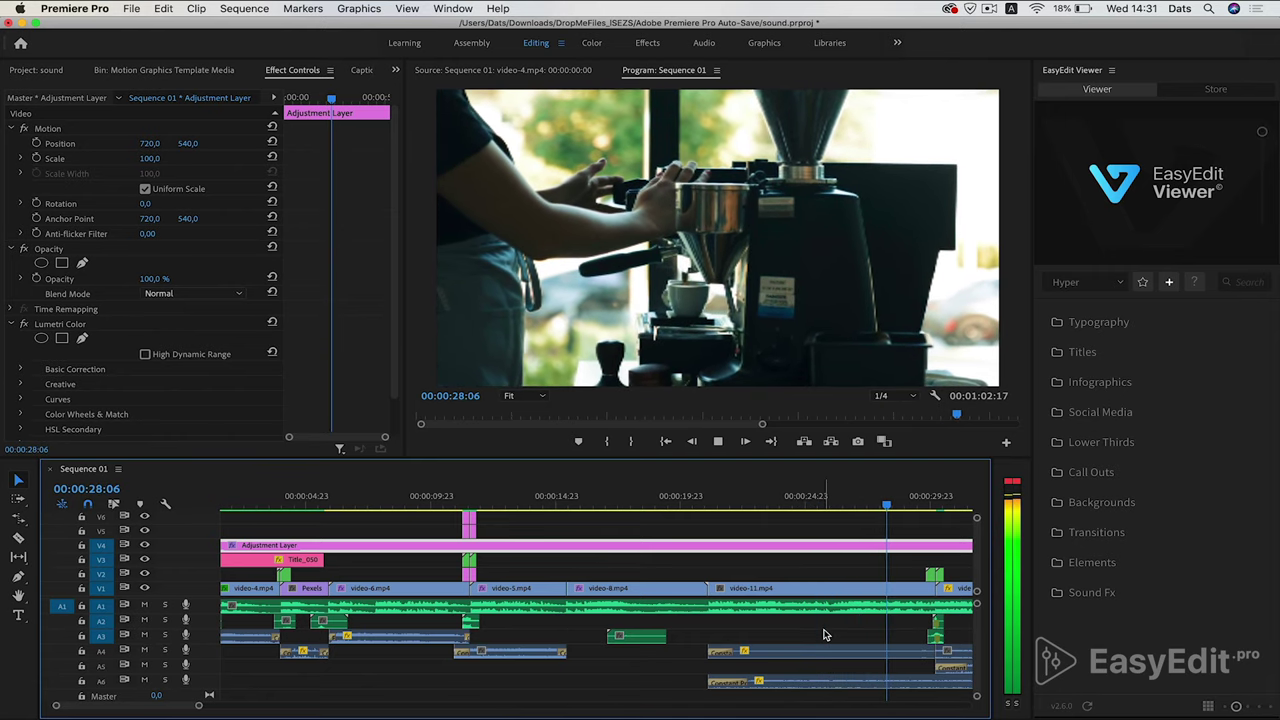
pyautogui.press('space')
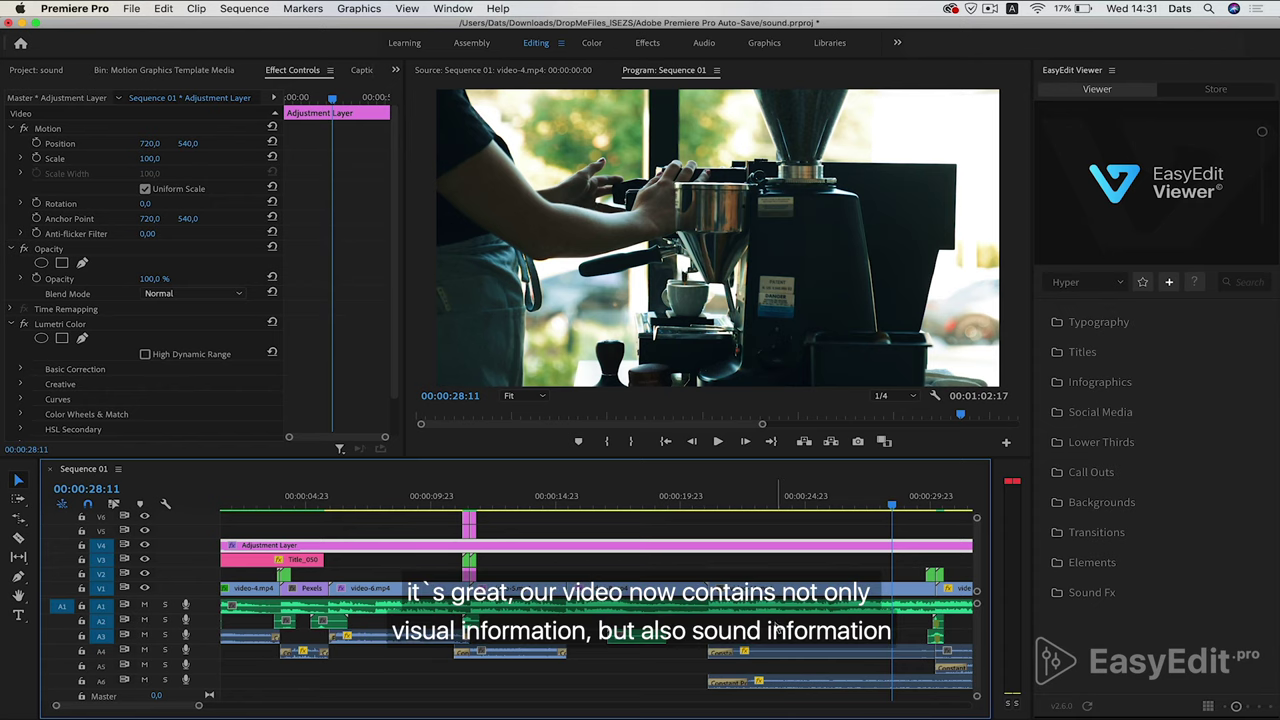
# Zoom the timeline out, mute A1 and move the playhead to about 22 seconds.
pyautogui.press('-')
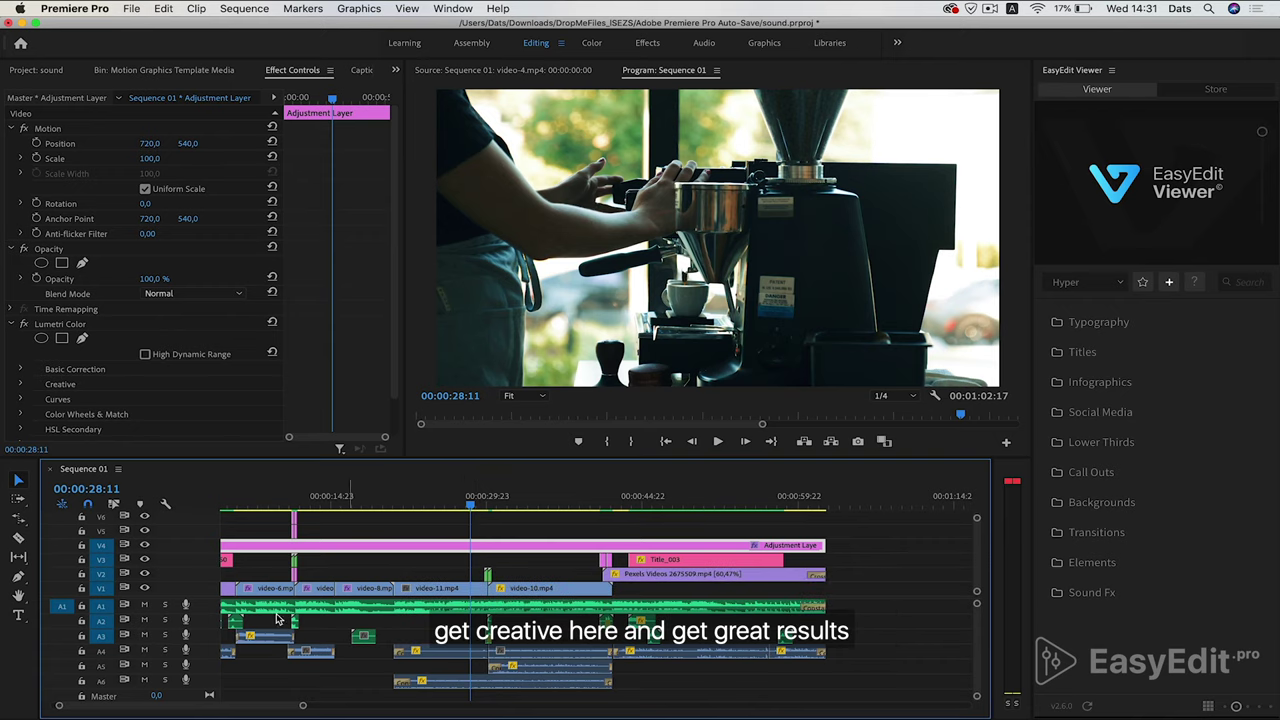
pyautogui.click(145, 605)
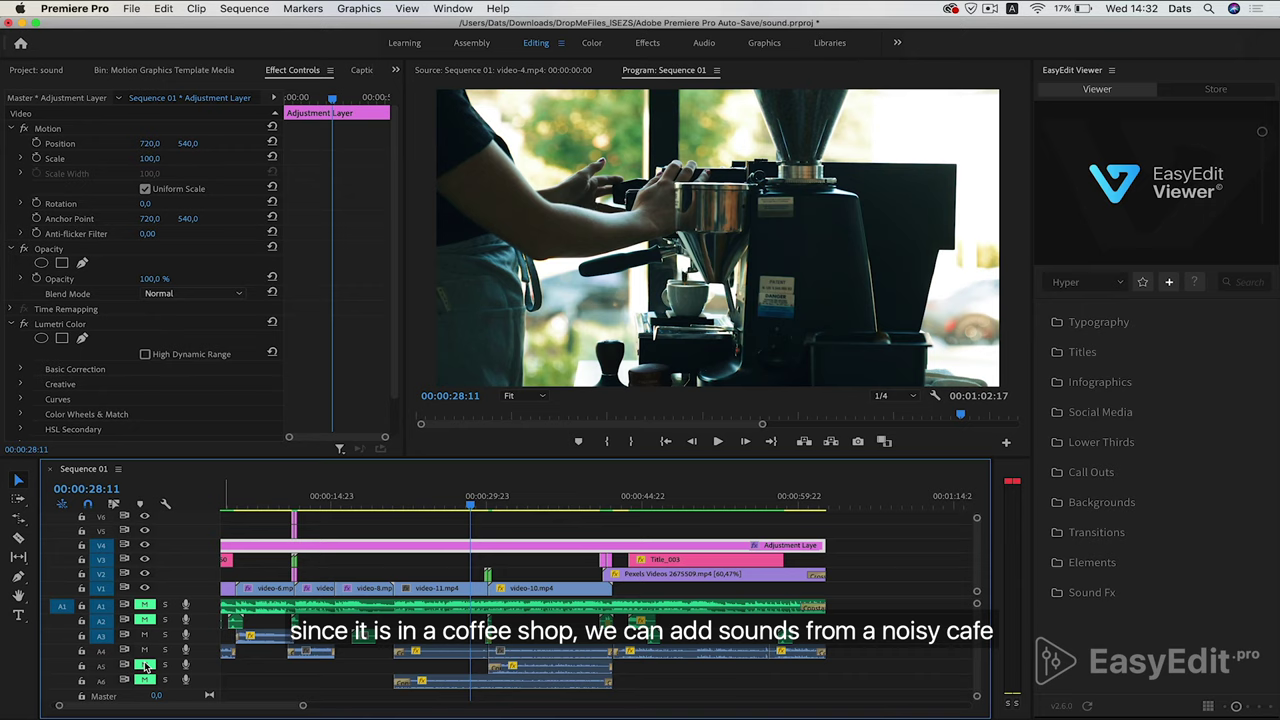
pyautogui.click(408, 498)
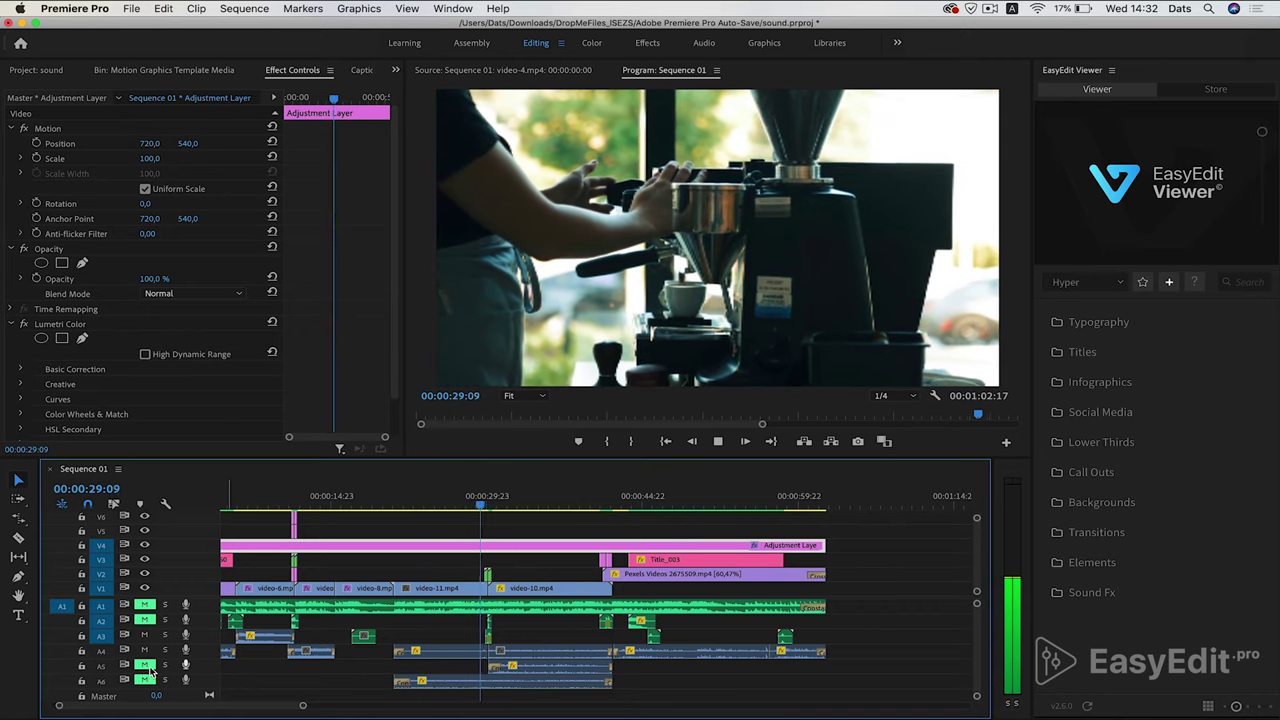
# Unmute audio tracks A5, A6 and A2 so the sound effects play.
pyautogui.click(146, 667)
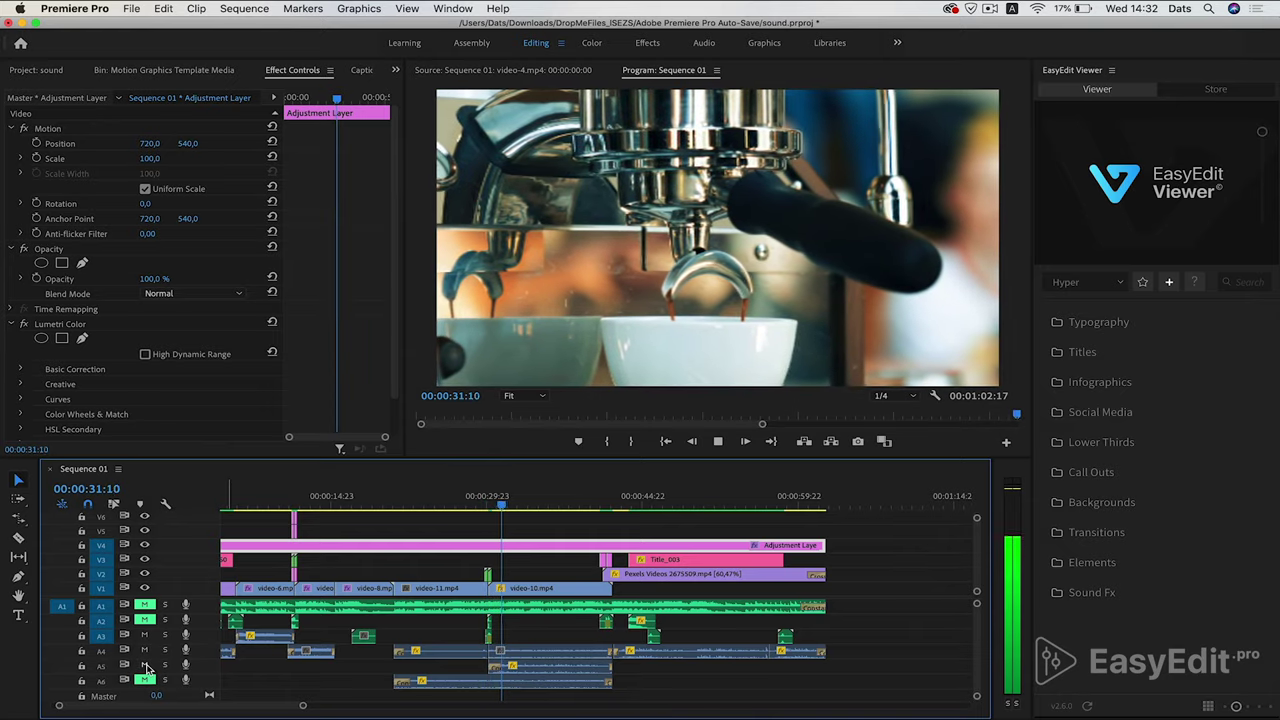
pyautogui.click(146, 667)
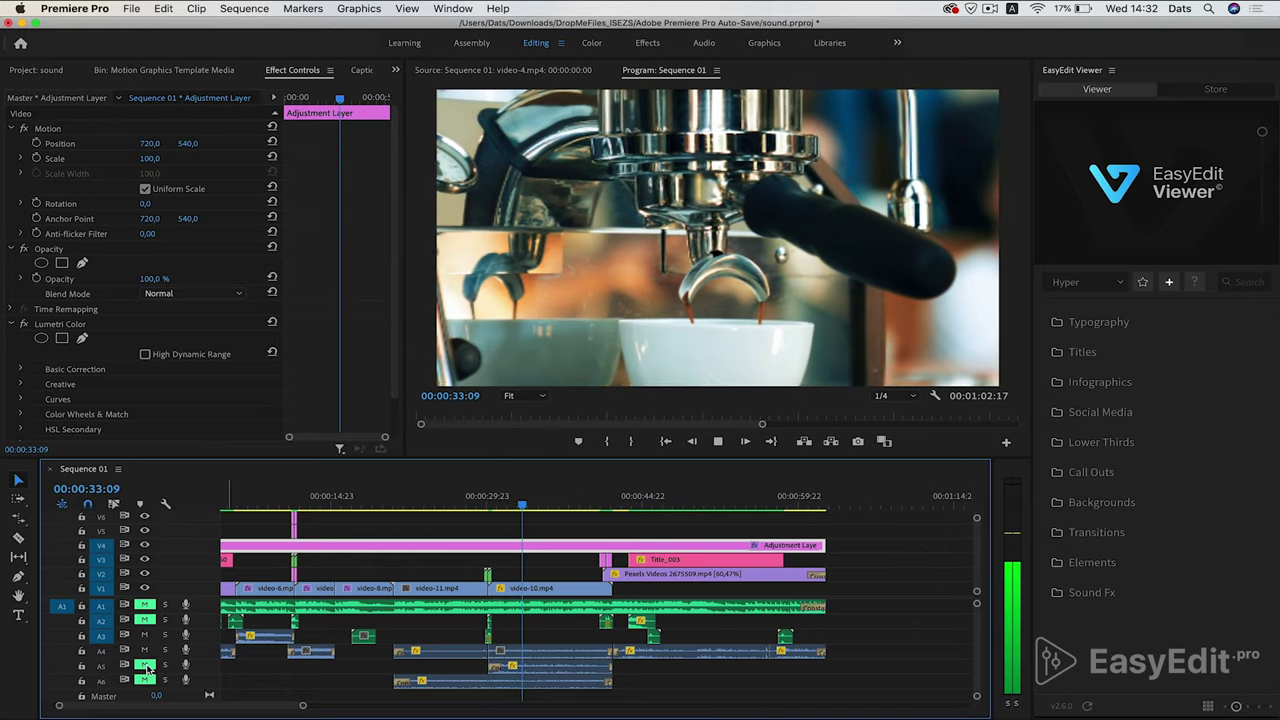
pyautogui.click(146, 667)
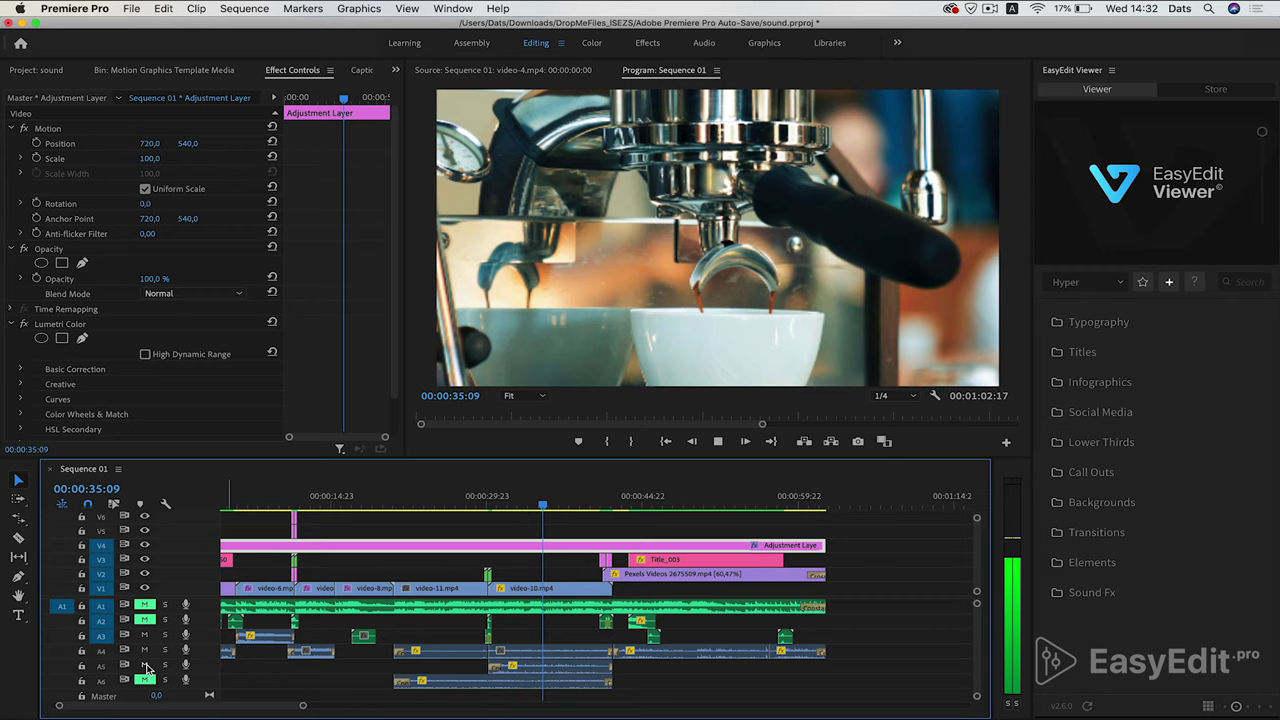
pyautogui.click(145, 682)
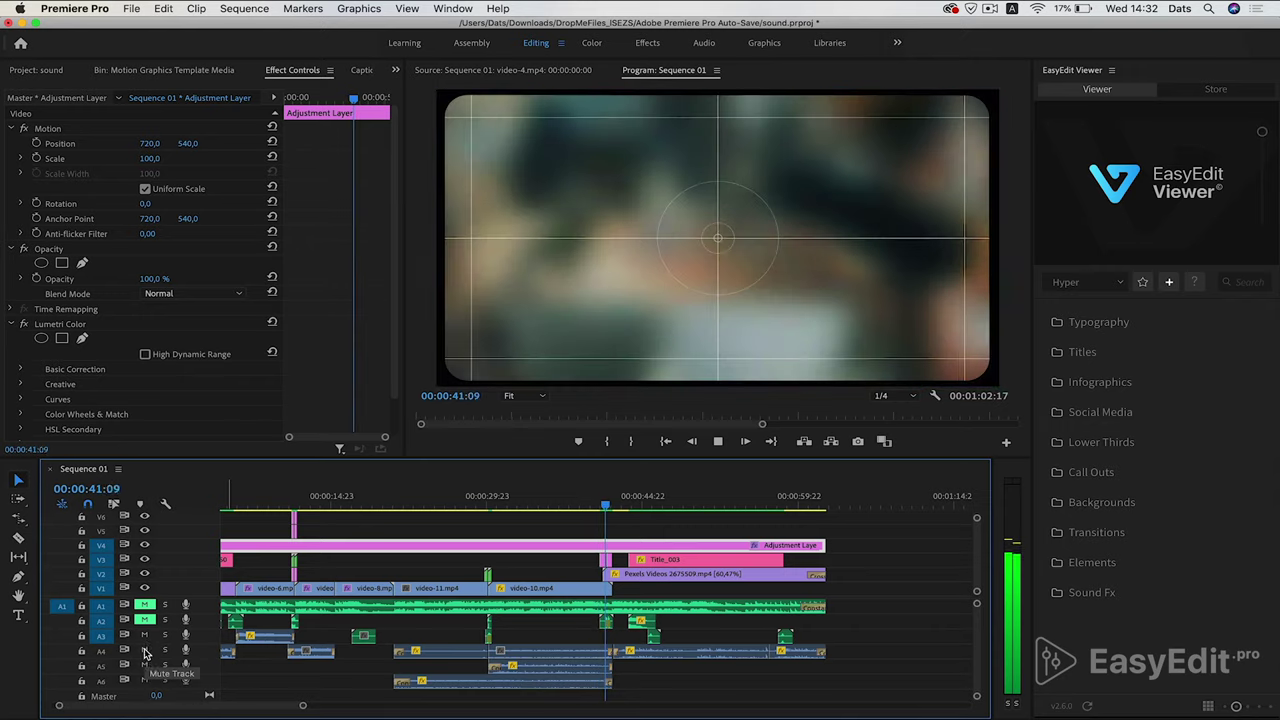
pyautogui.click(145, 621)
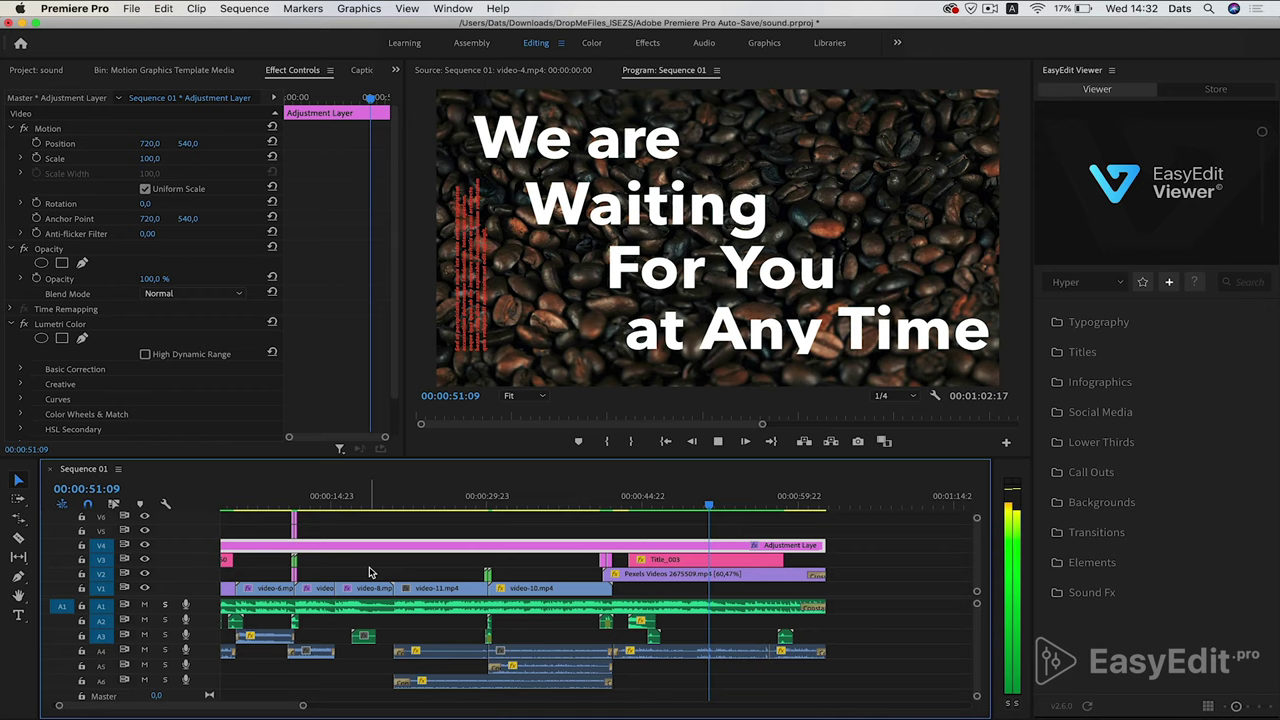
# Stop playback on the title animation and scroll the timeline view.
pyautogui.press('space')
pyautogui.hscroll(-2, 369, 572)
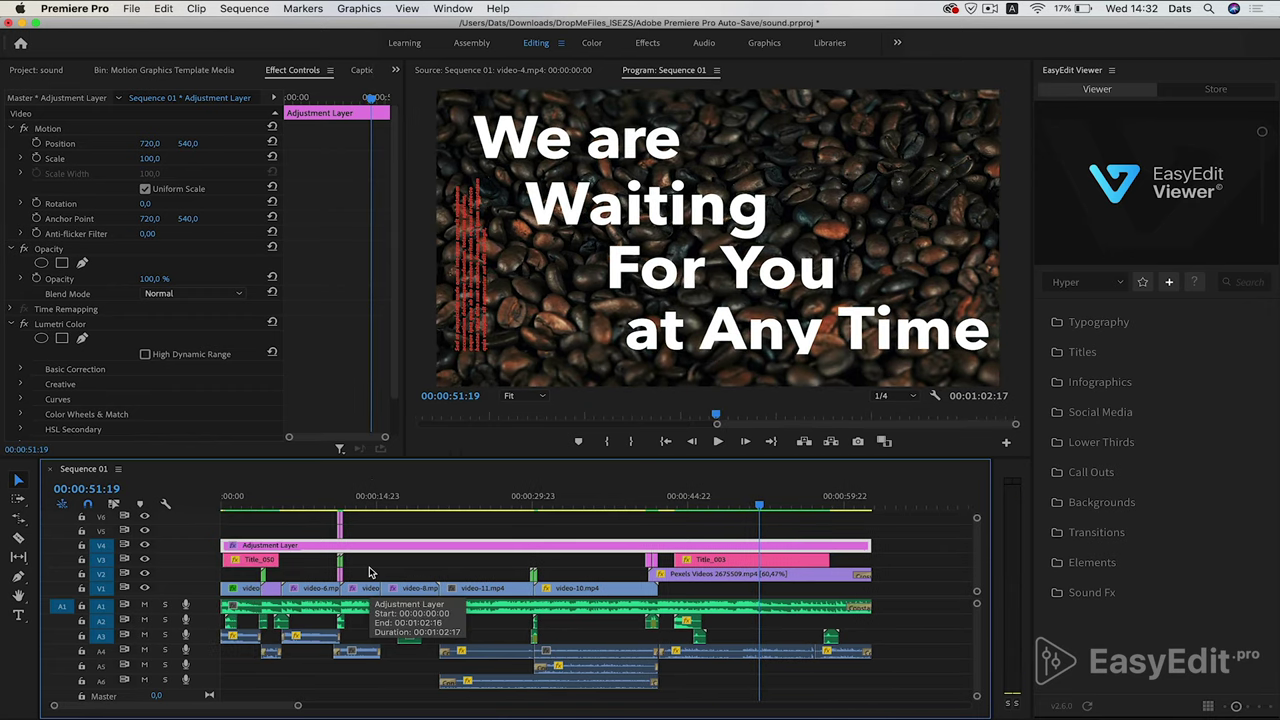
pyautogui.scroll(3, 489, 675)
pyautogui.scroll(2, 374, 687)
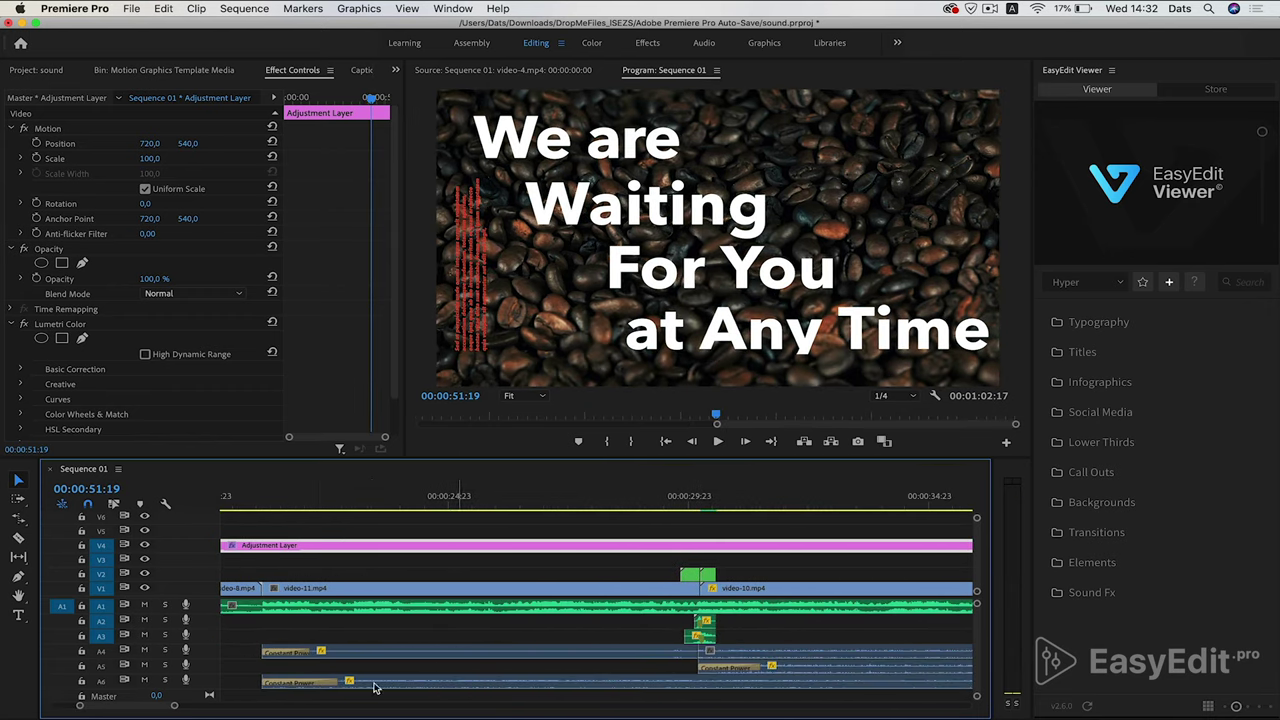
# Select the Constant Power fade on A5 and move the playhead back to about 20 seconds.
pyautogui.click(283, 654)
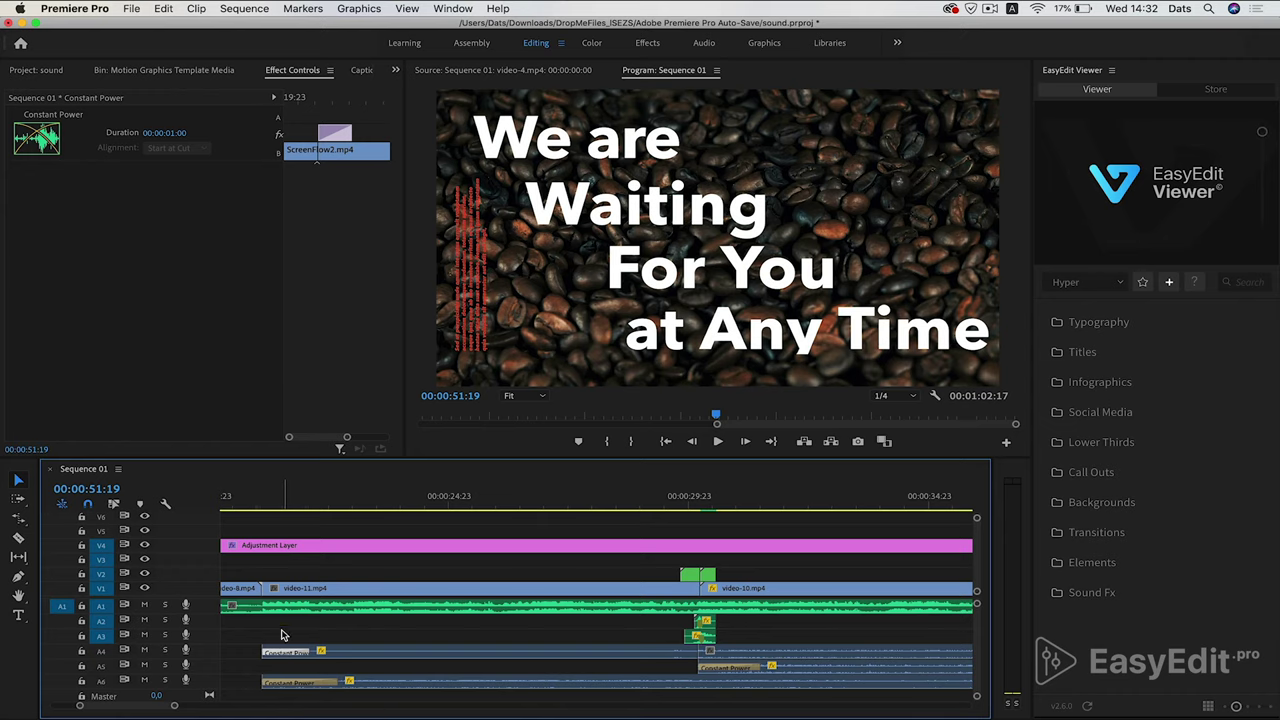
pyautogui.click(257, 503)
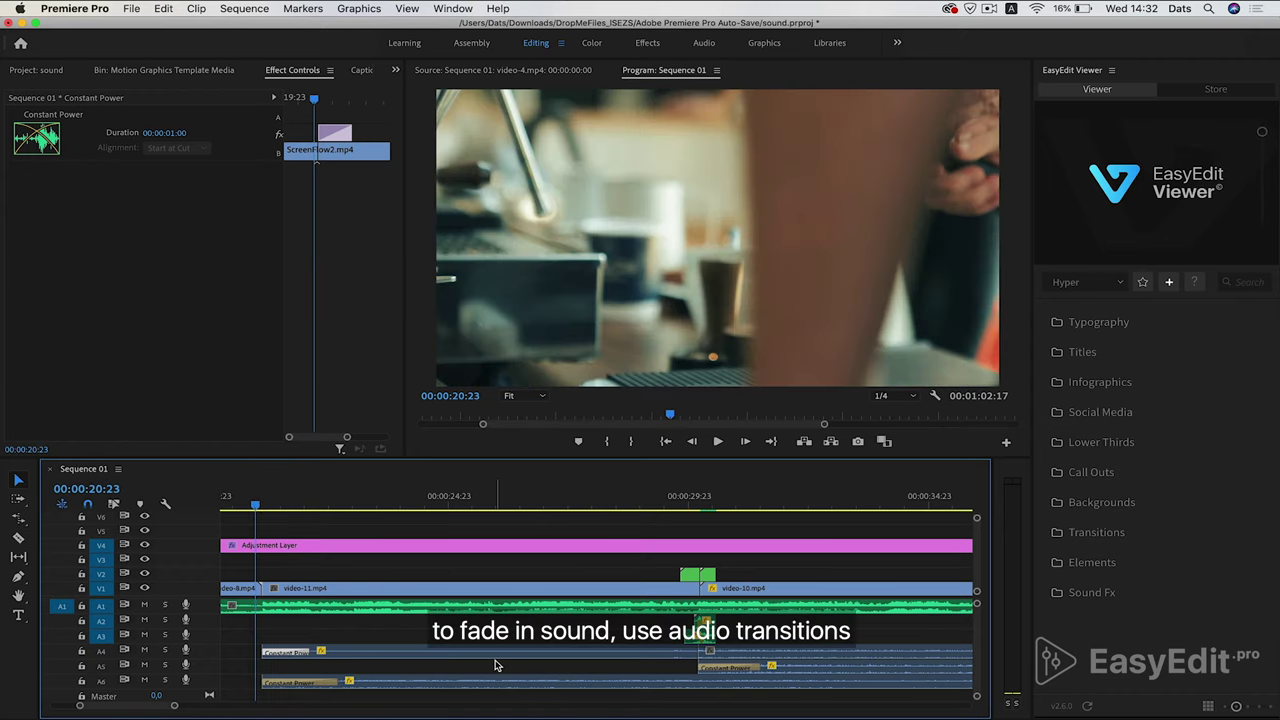
pyautogui.scroll(-2, 498, 665)
pyautogui.scroll(-1, 498, 665)
pyautogui.scroll(-1, 743, 685)
pyautogui.scroll(-2, 743, 685)
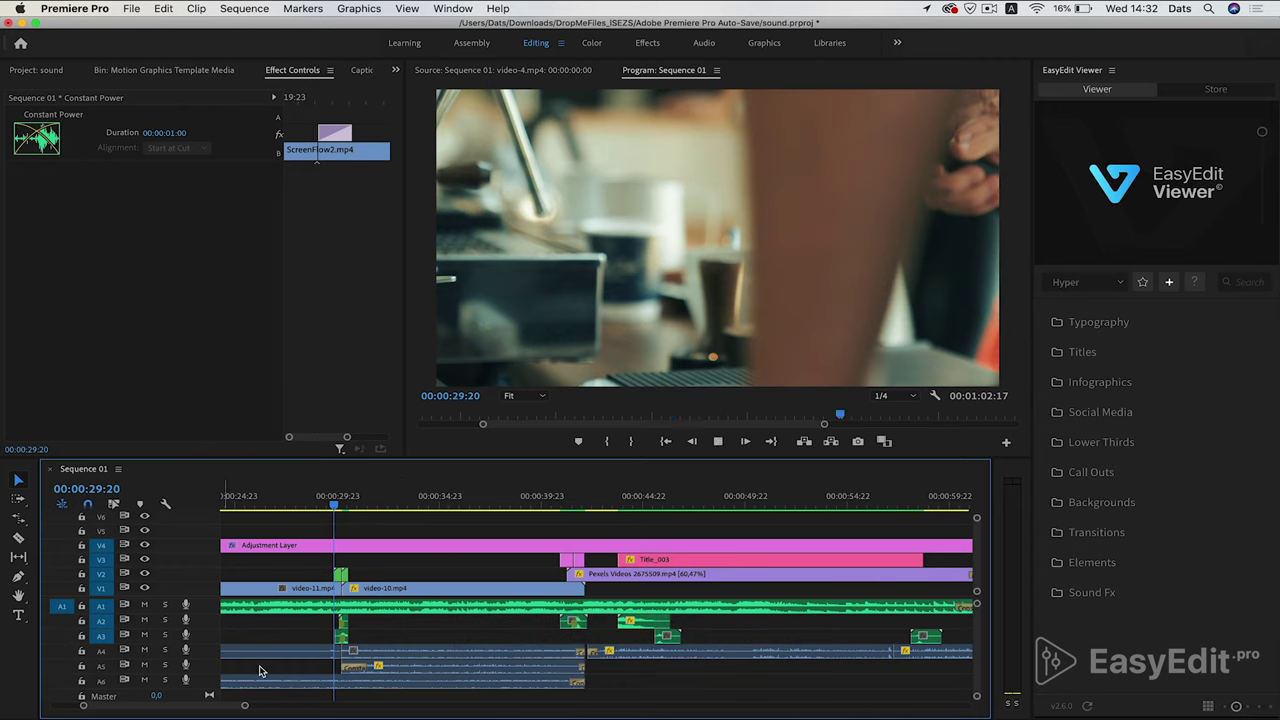
pyautogui.press('space')
# Mute A4, listen to the A5 fade, and trim it to about 1 second 9 frames.
pyautogui.click(144, 650)
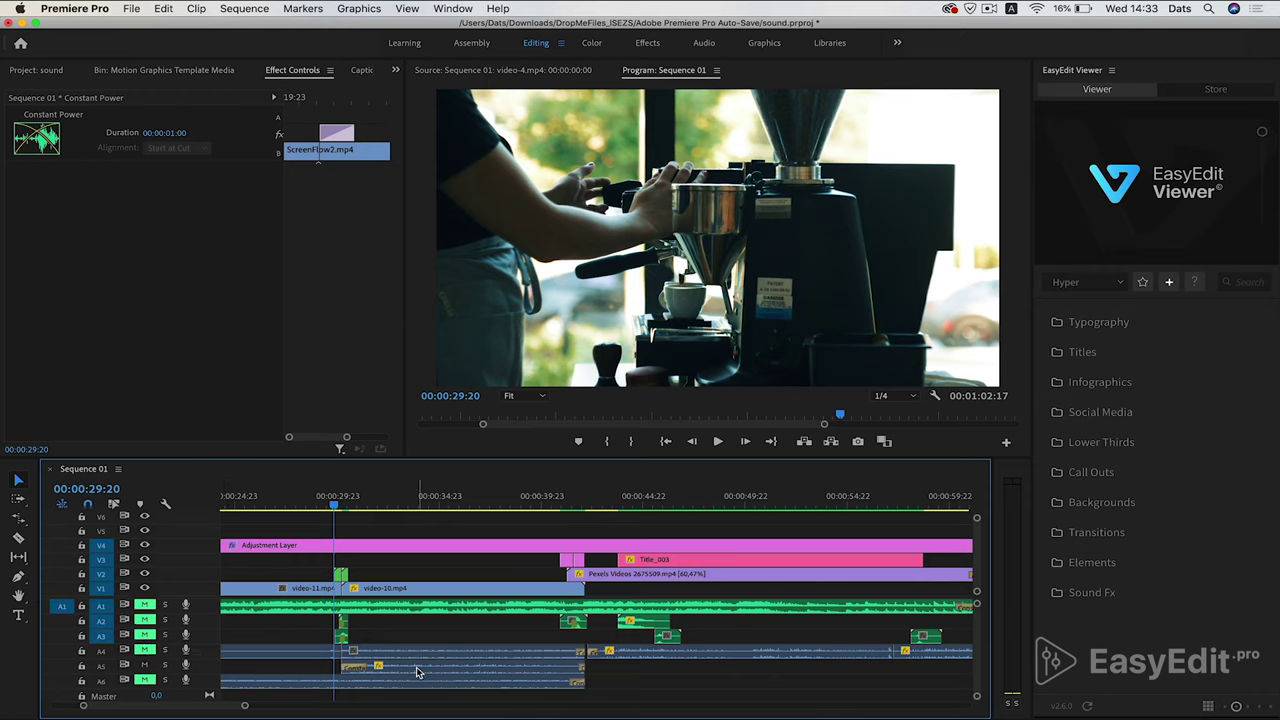
pyautogui.press('space')
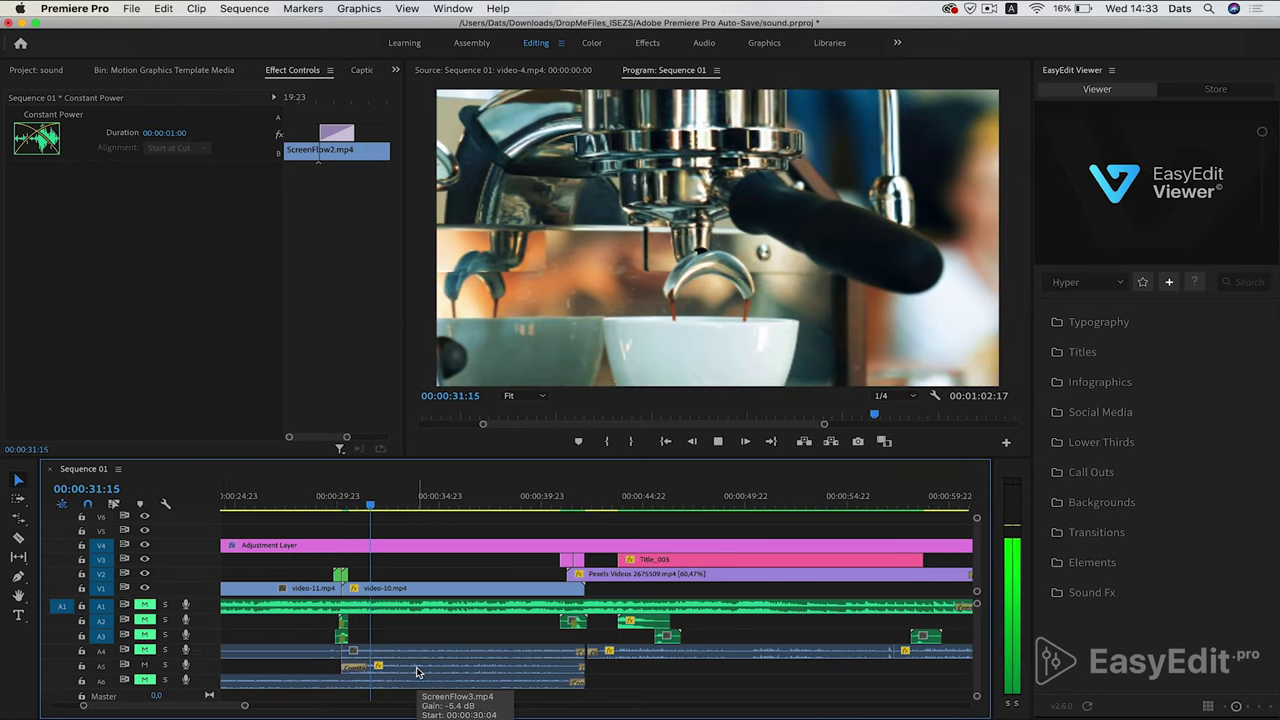
pyautogui.press('space')
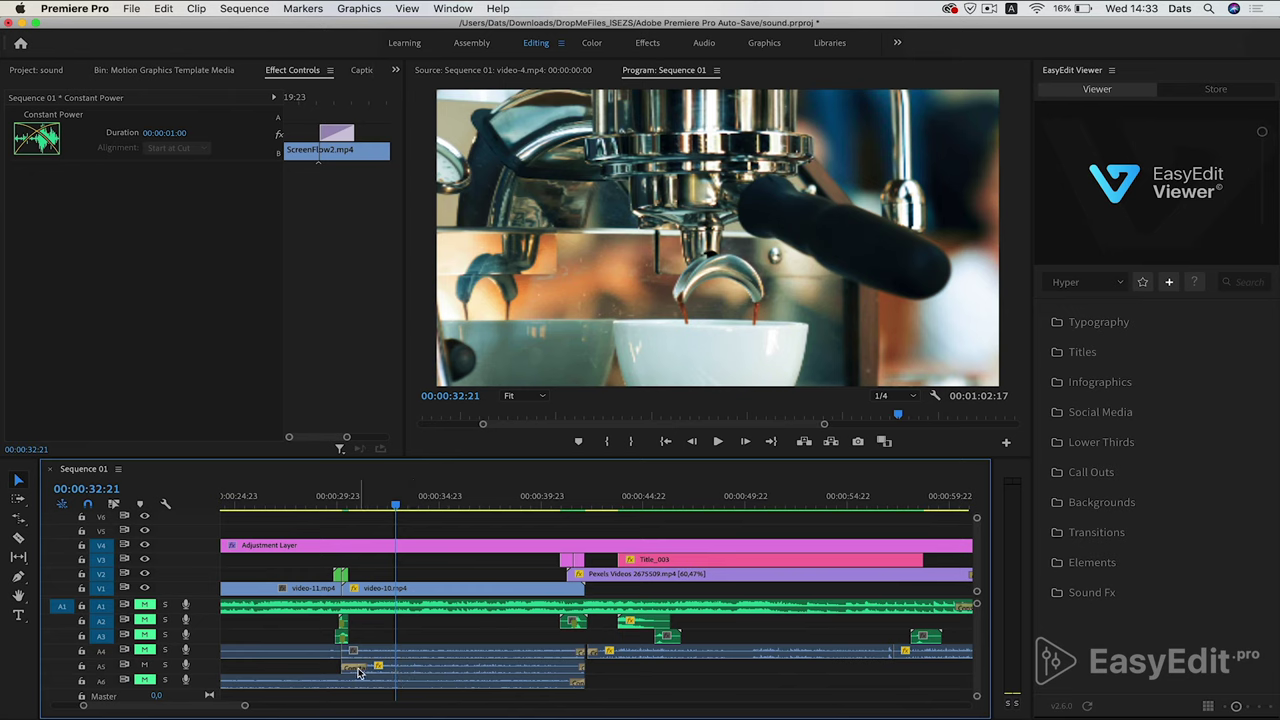
pyautogui.moveTo(357, 672); pyautogui.dragTo(412, 658)
pyautogui.click(336, 506)
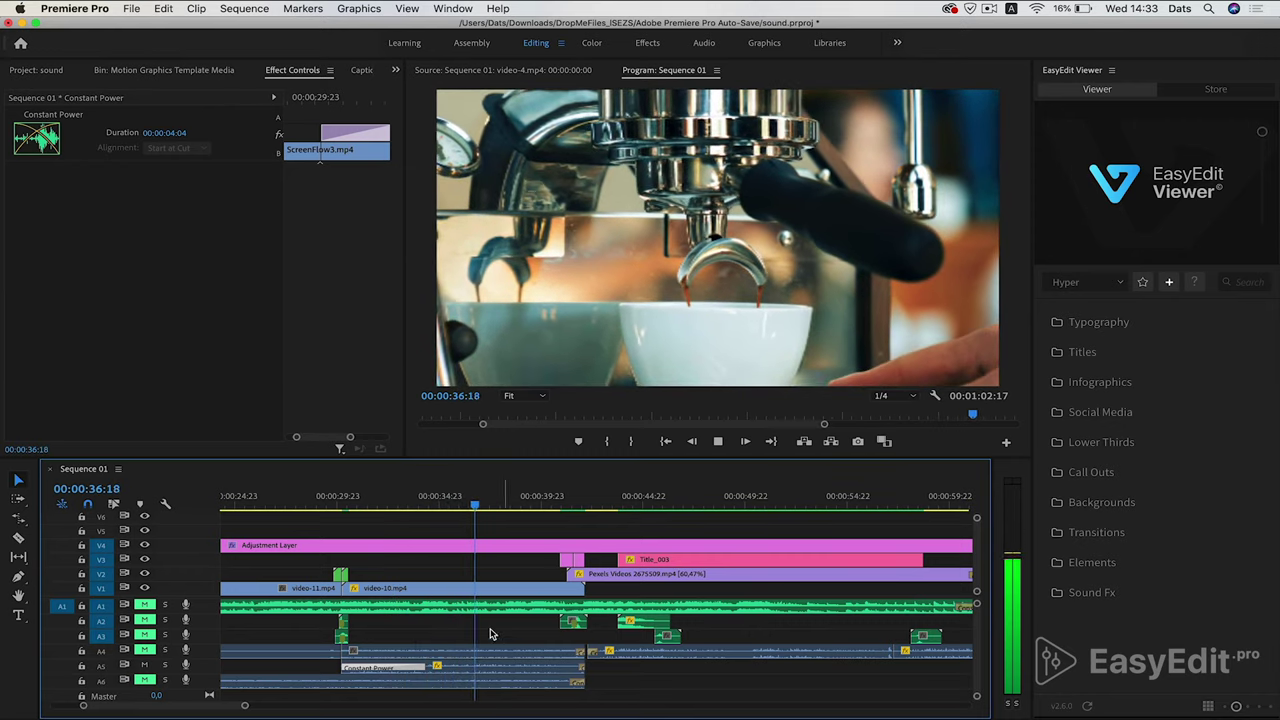
pyautogui.press('space')
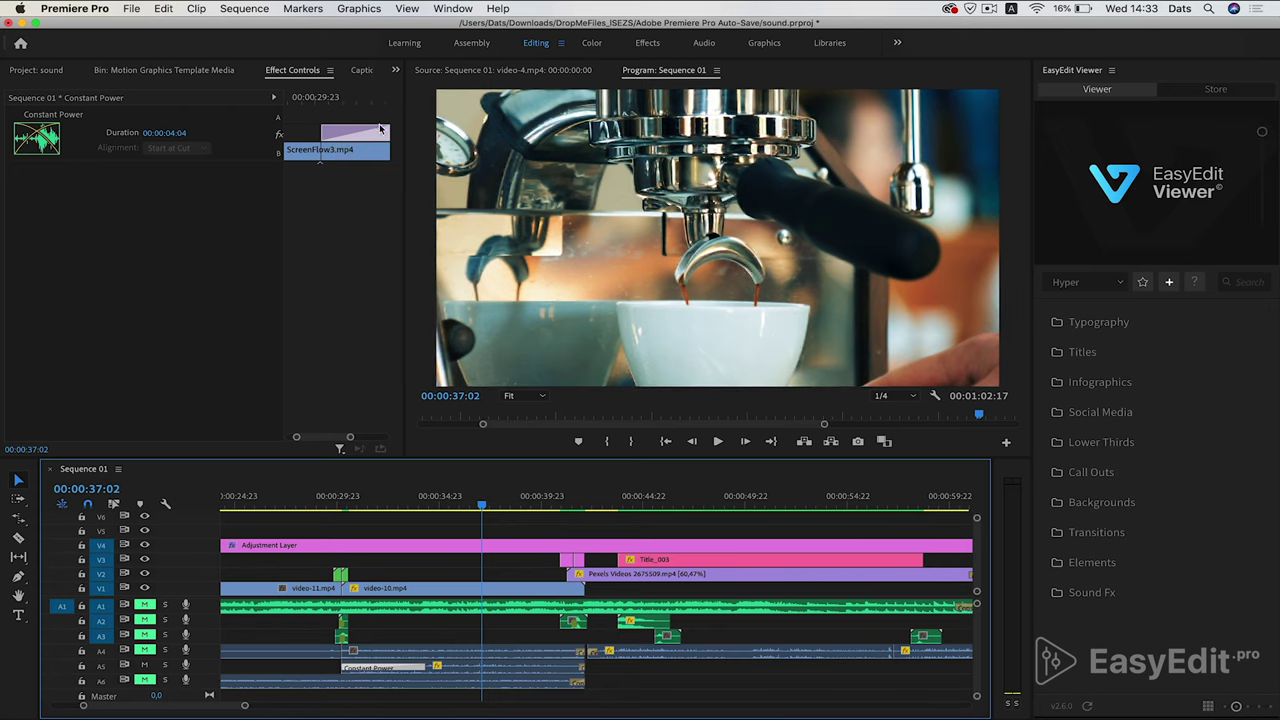
pyautogui.moveTo(421, 667); pyautogui.dragTo(366, 668)
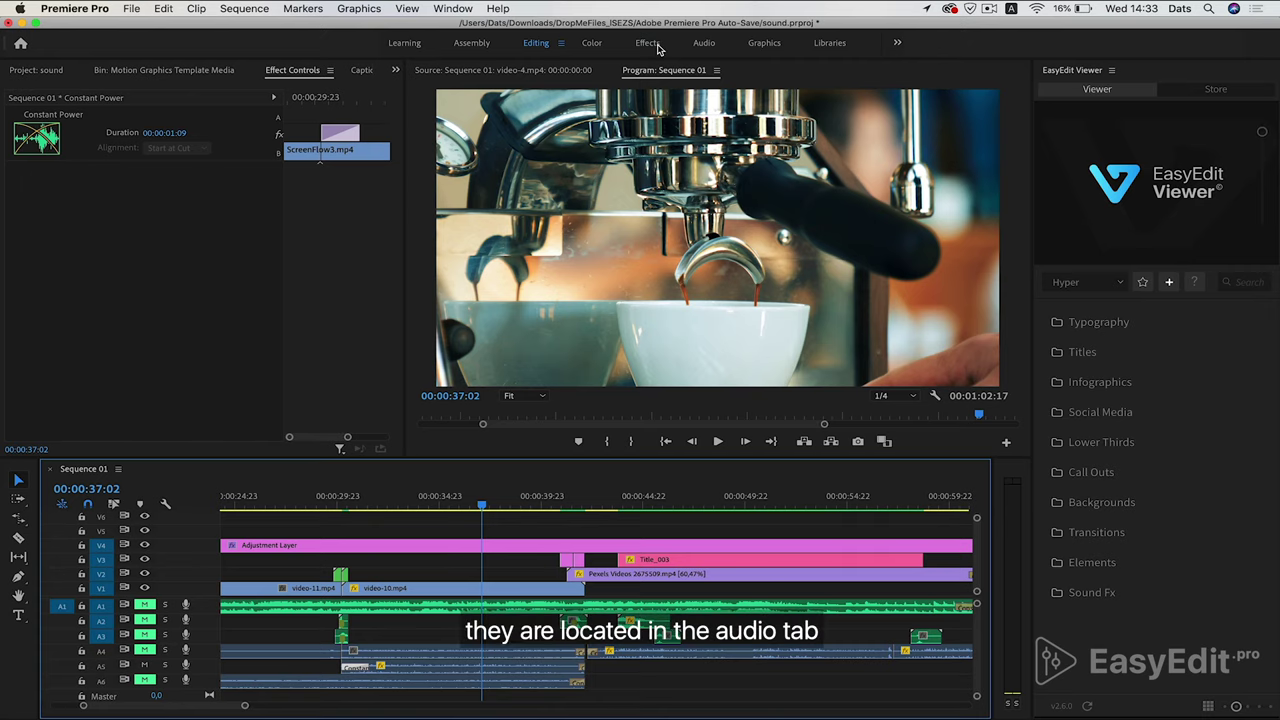
# Switch to the Effects workspace and take Constant Power from Audio Transitions > Crossfade.
pyautogui.click(649, 43)
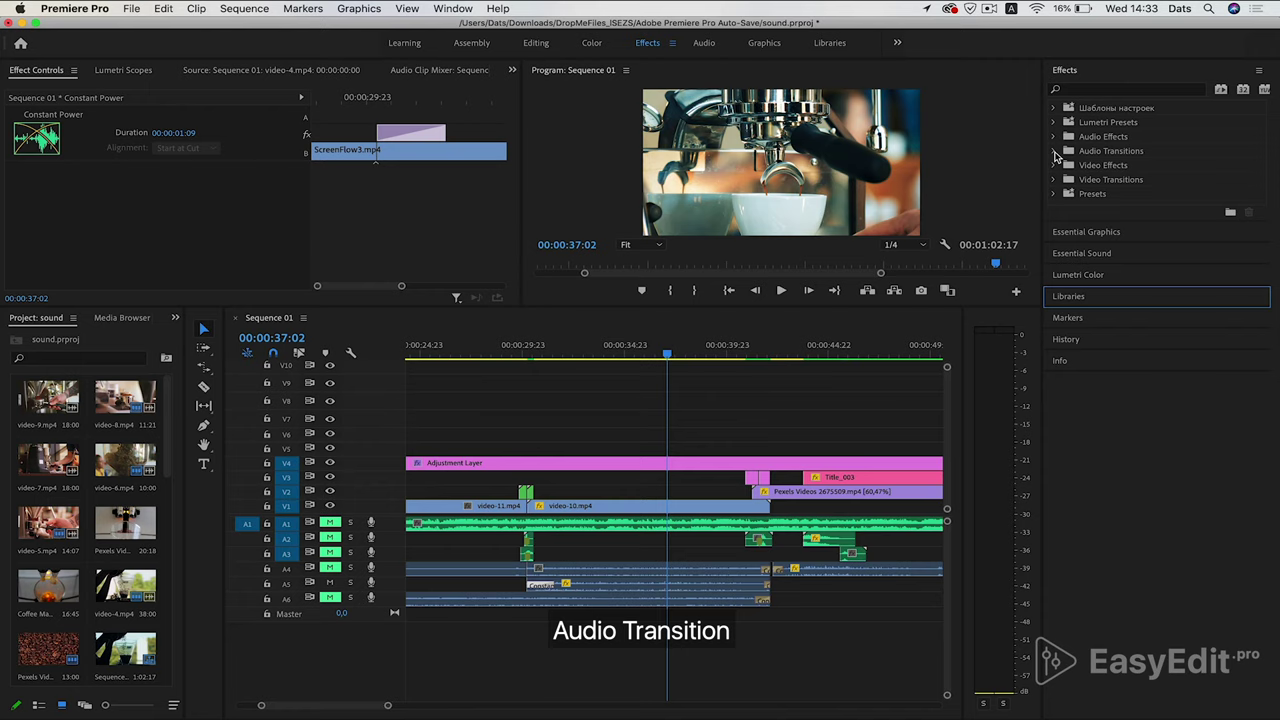
pyautogui.click(1053, 151)
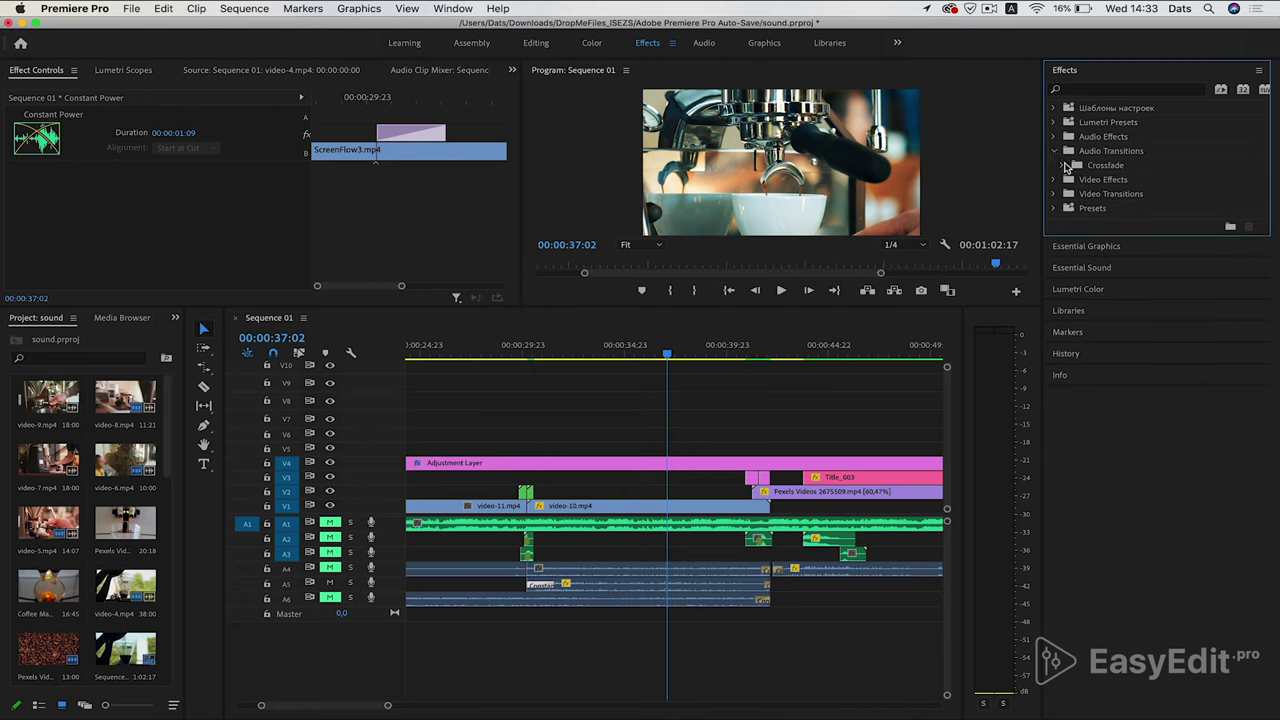
pyautogui.click(1064, 165)
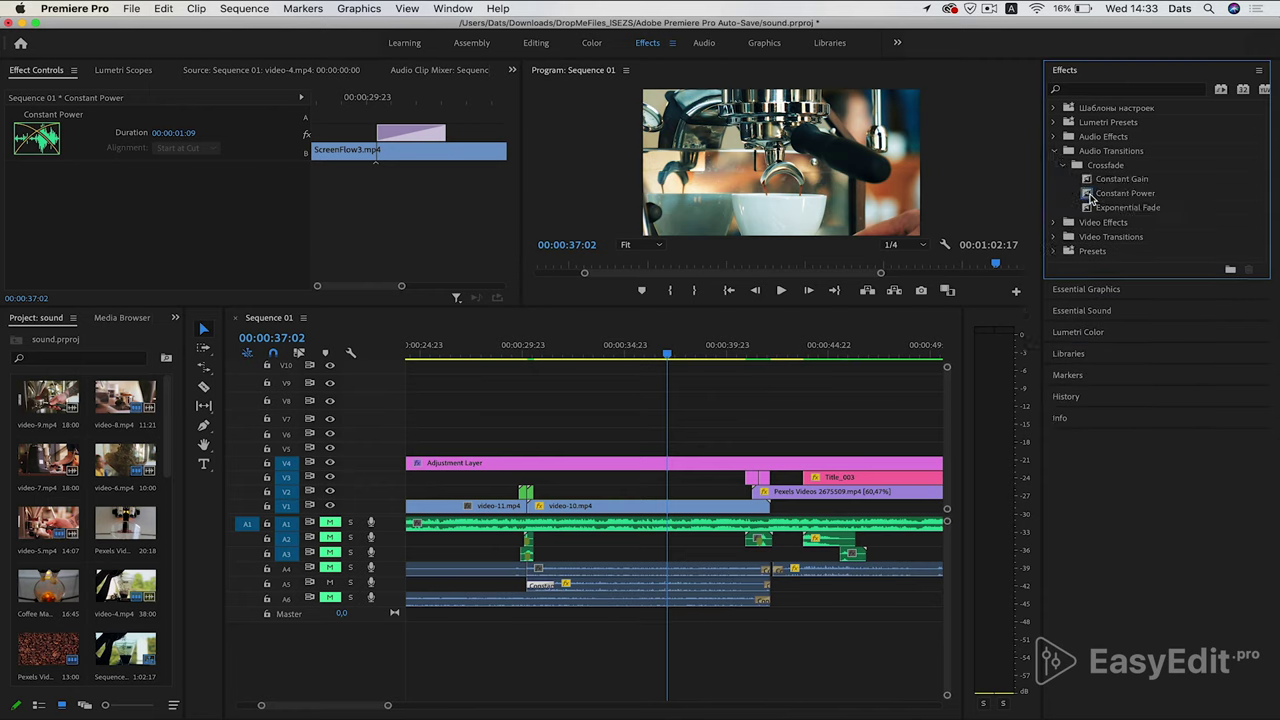
pyautogui.moveTo(1090, 199); pyautogui.dragTo(573, 602)
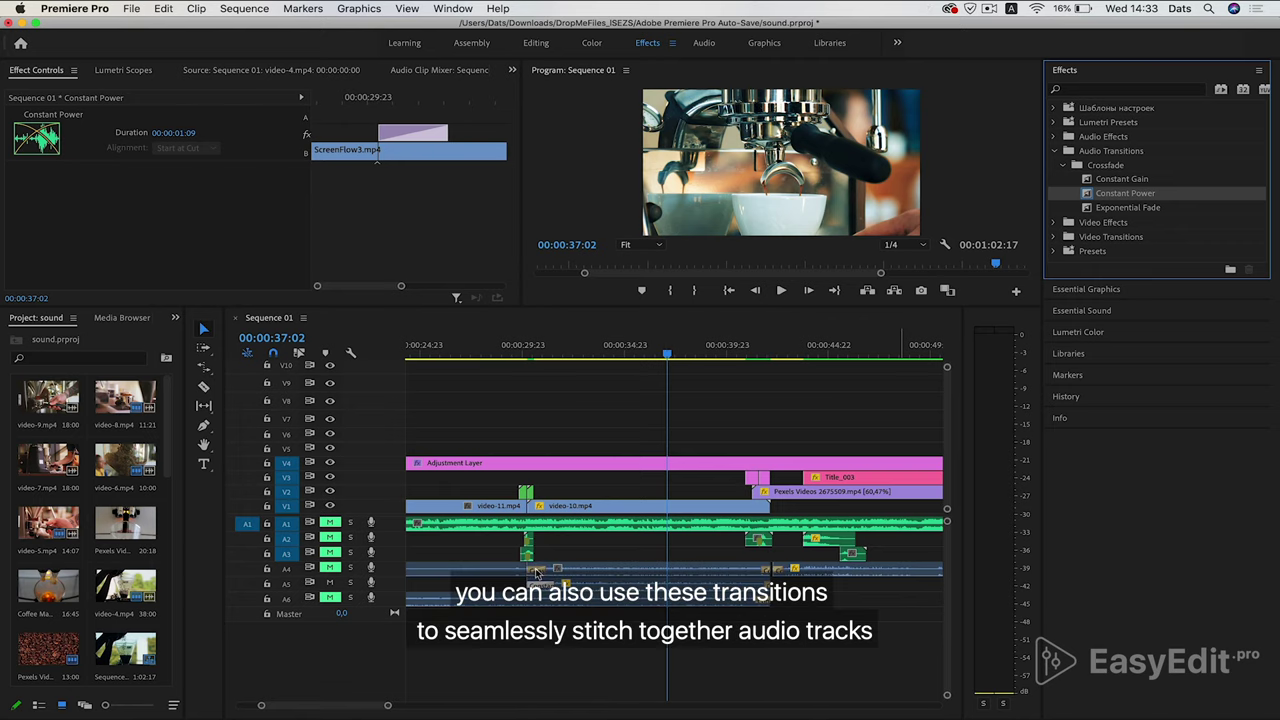
# Drop the Constant Power crossfade on the A4 cut and centre it on the cut.
pyautogui.scroll(3, 536, 571)
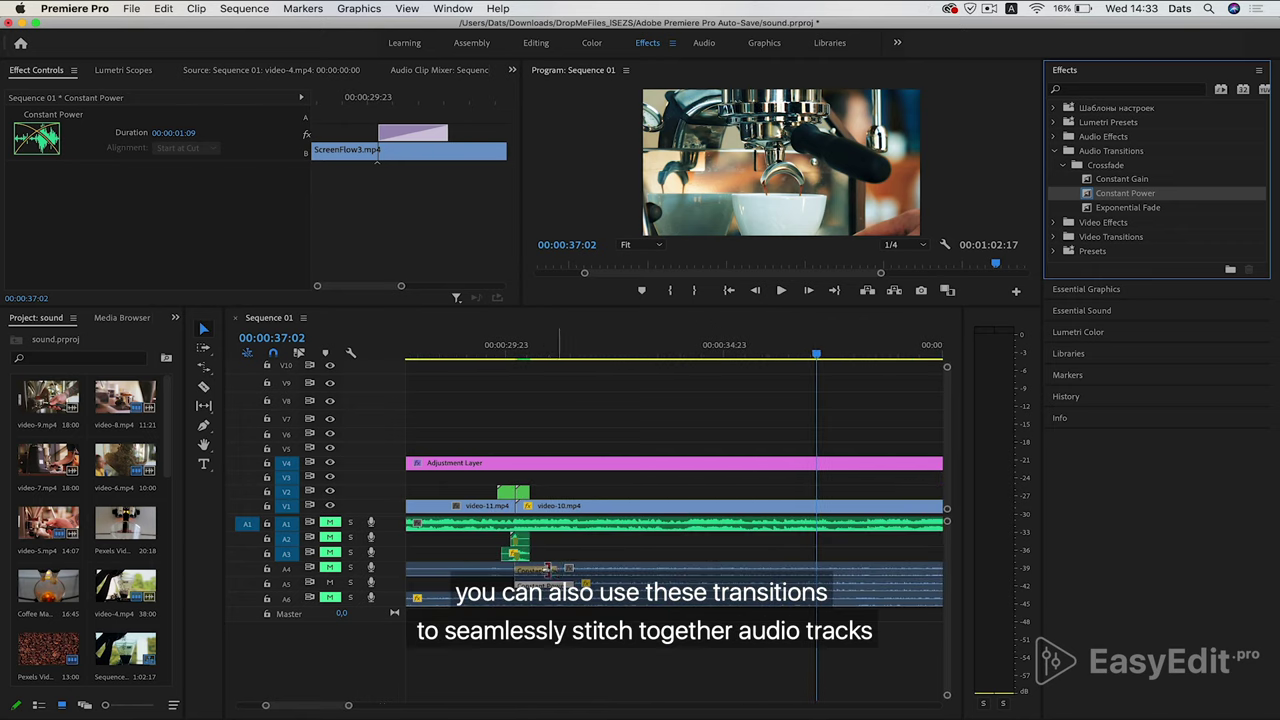
pyautogui.moveTo(540, 573); pyautogui.dragTo(525, 577)
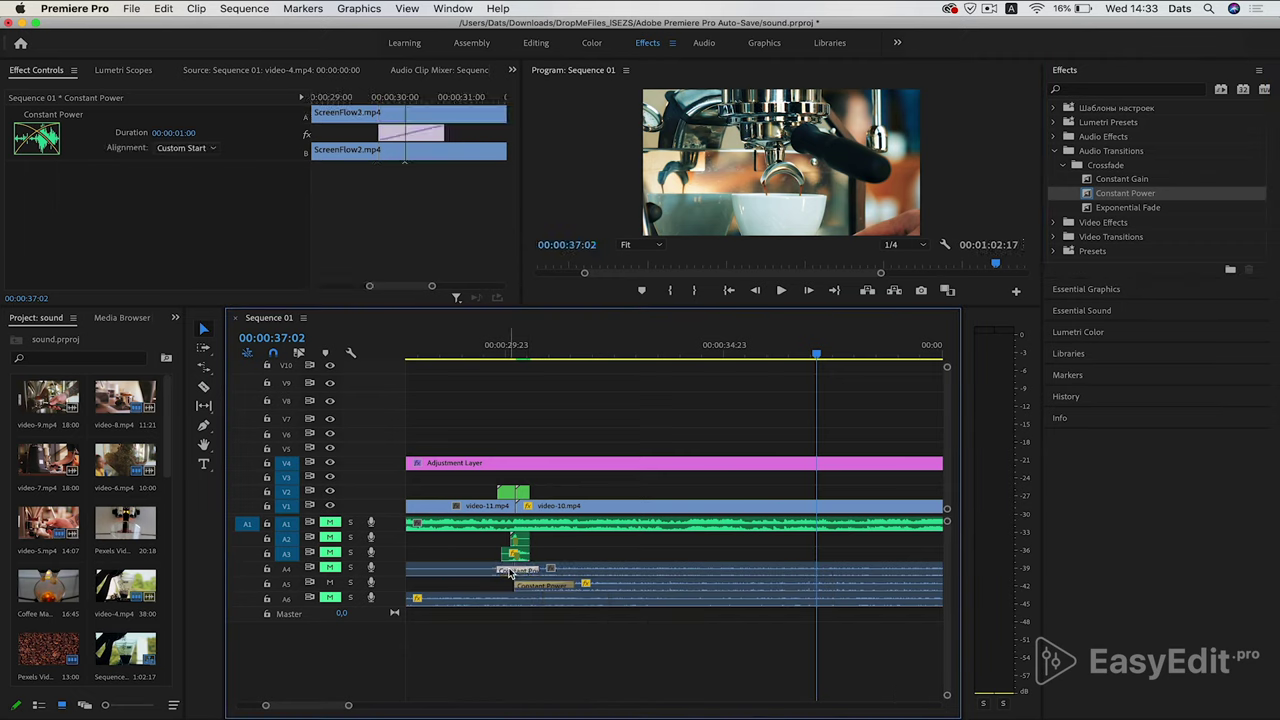
pyautogui.moveTo(422, 138); pyautogui.dragTo(407, 137)
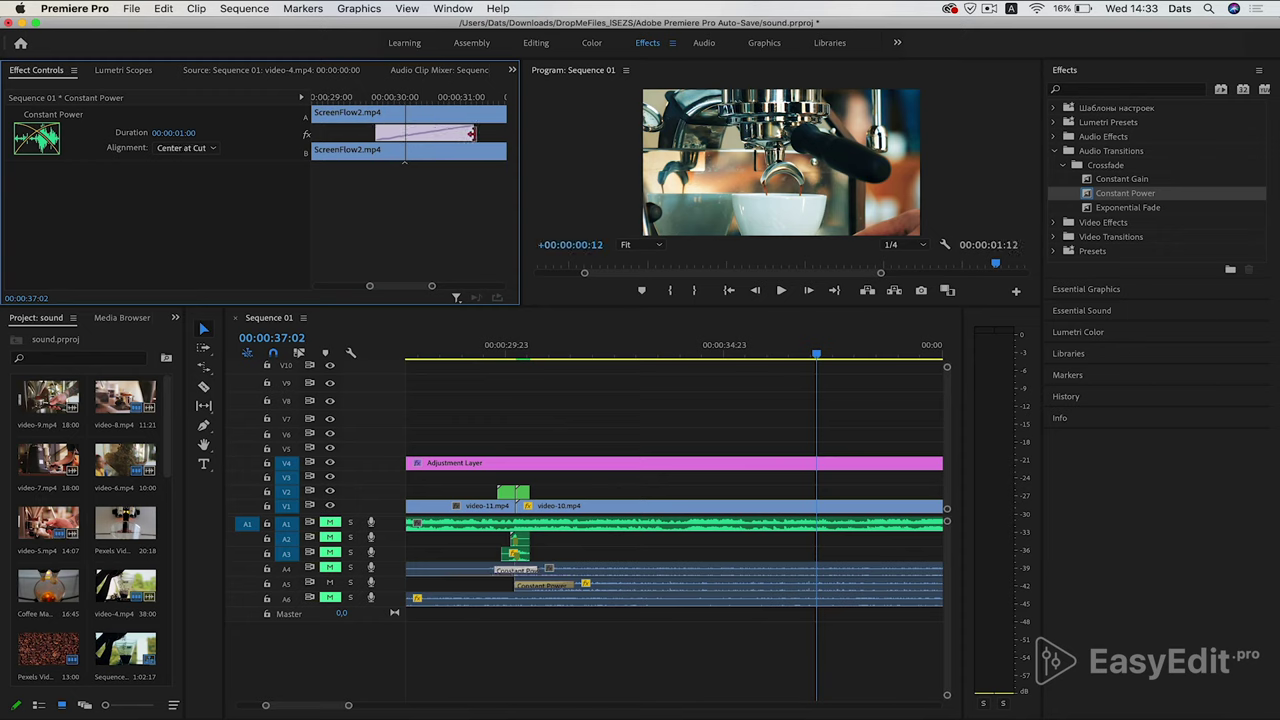
pyautogui.moveTo(485, 133); pyautogui.dragTo(454, 133)
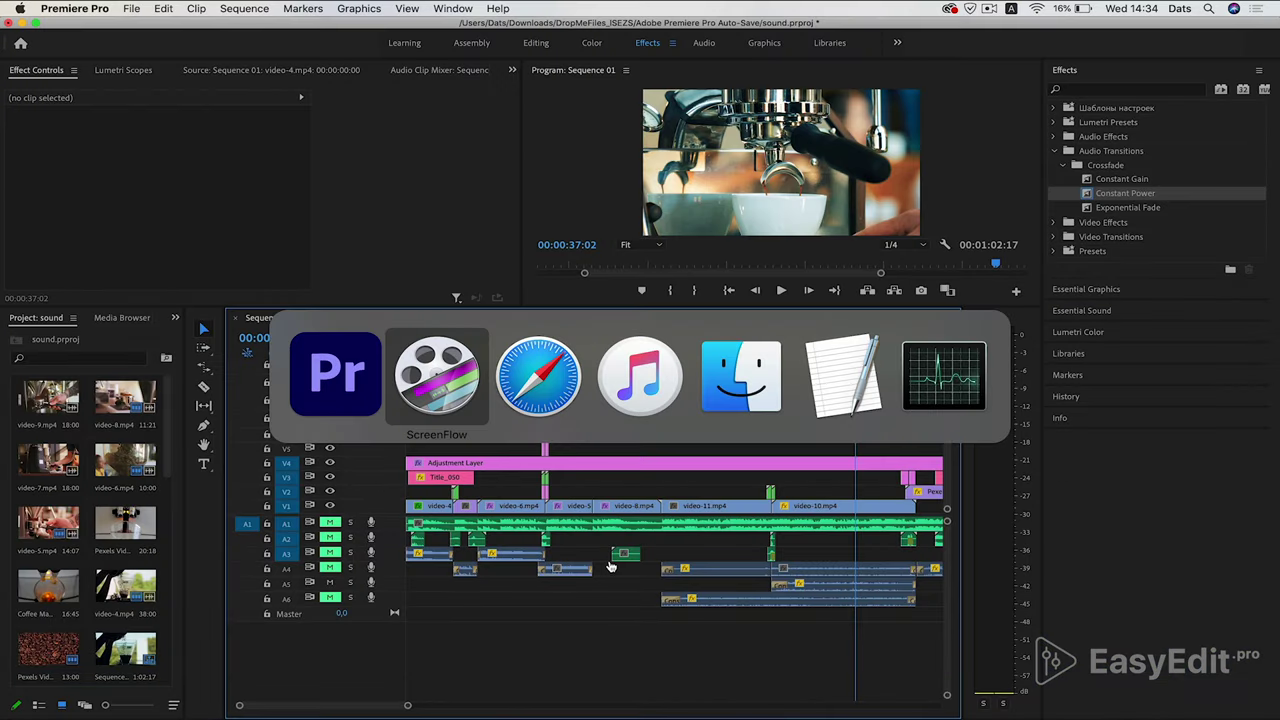
pyautogui.press('super+Tab')
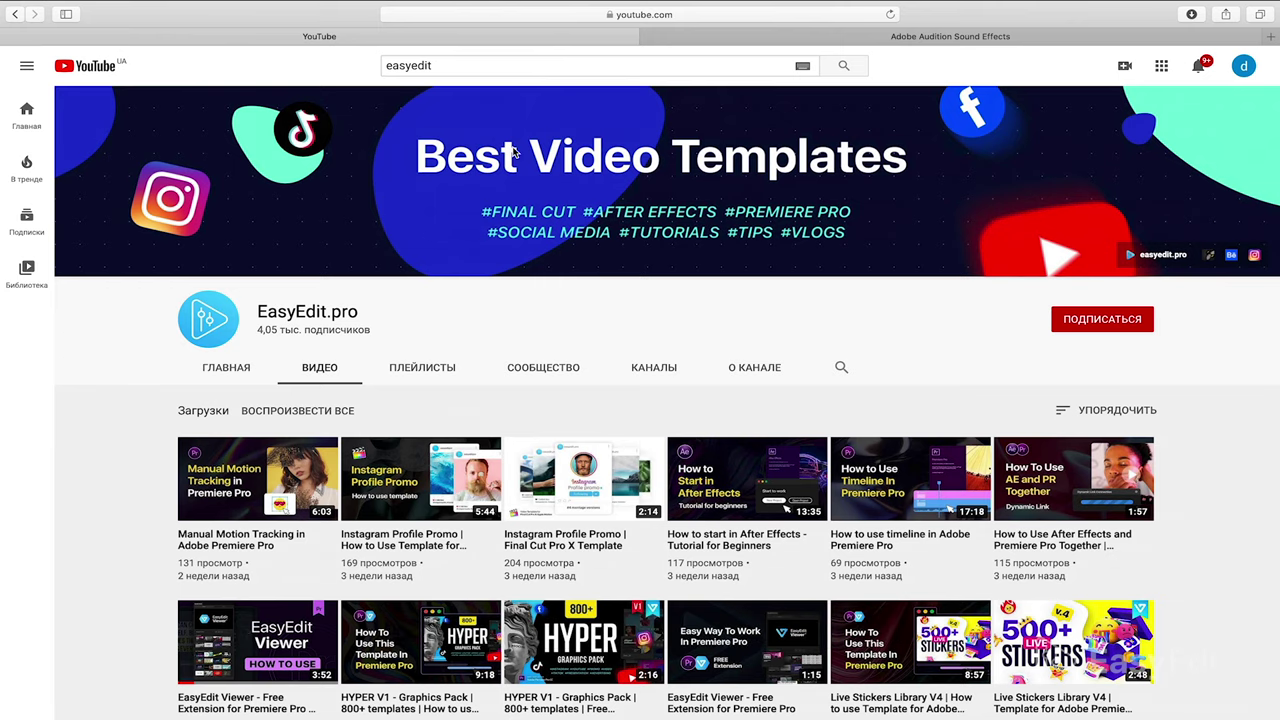
# Search YouTube for 'cofee beans sou' sound effect videos and browse the results.
pyautogui.click(448, 63)
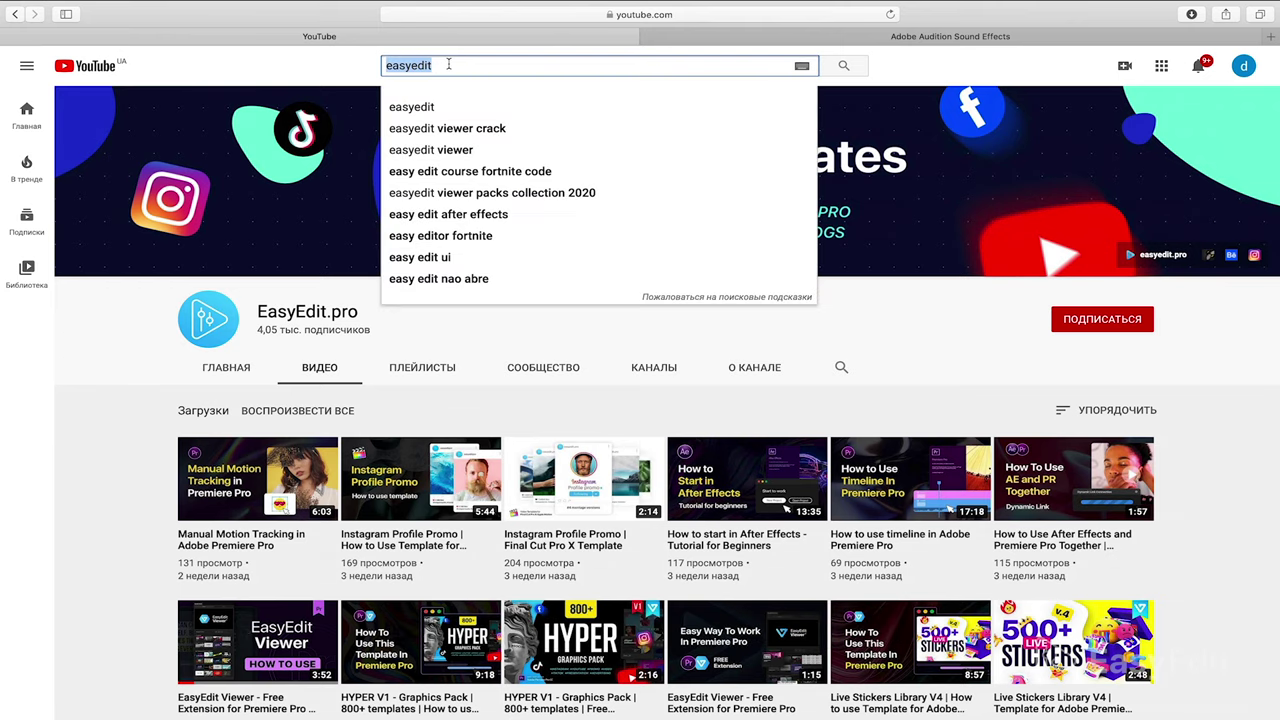
pyautogui.write('co')
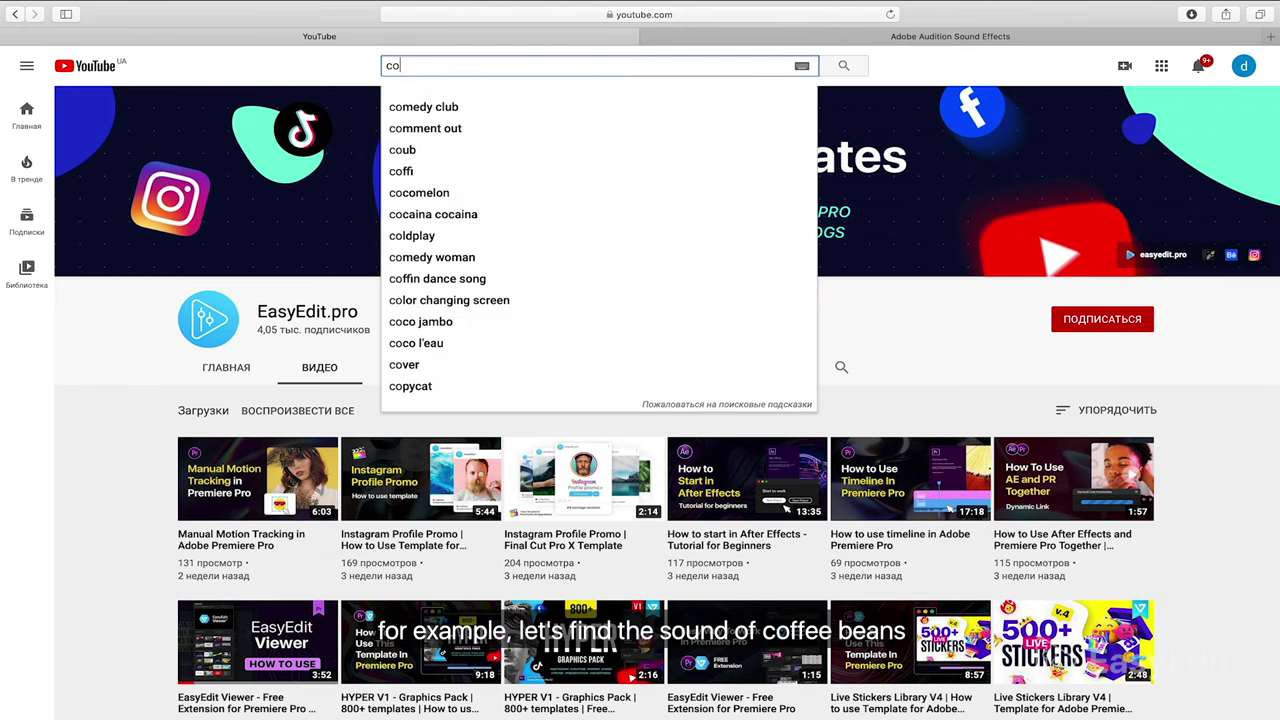
pyautogui.write('fee be')
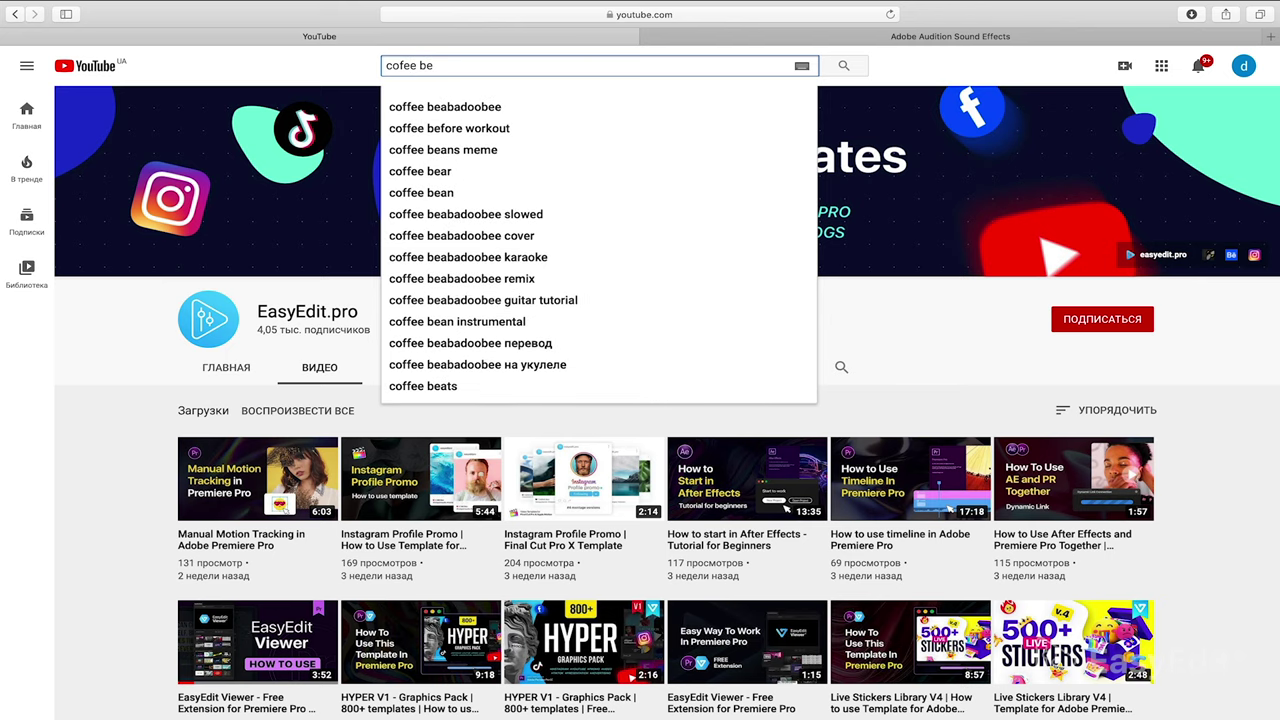
pyautogui.write('ans so')
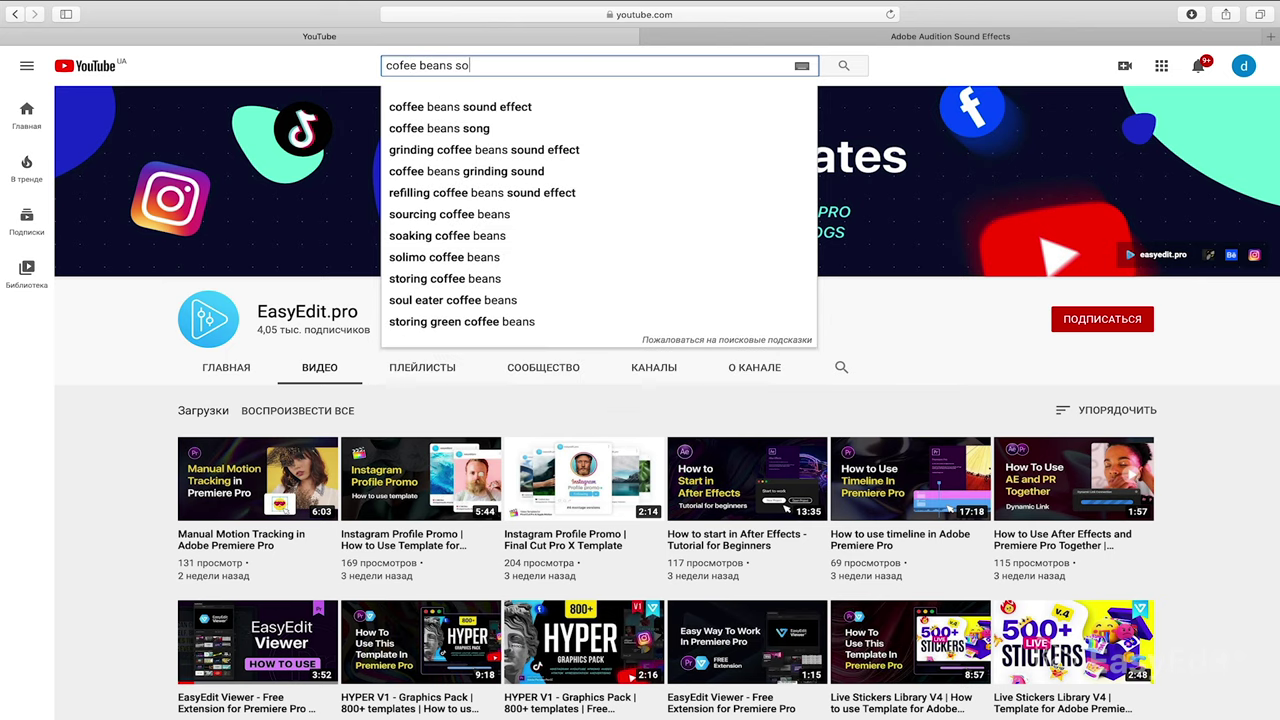
pyautogui.write('u')
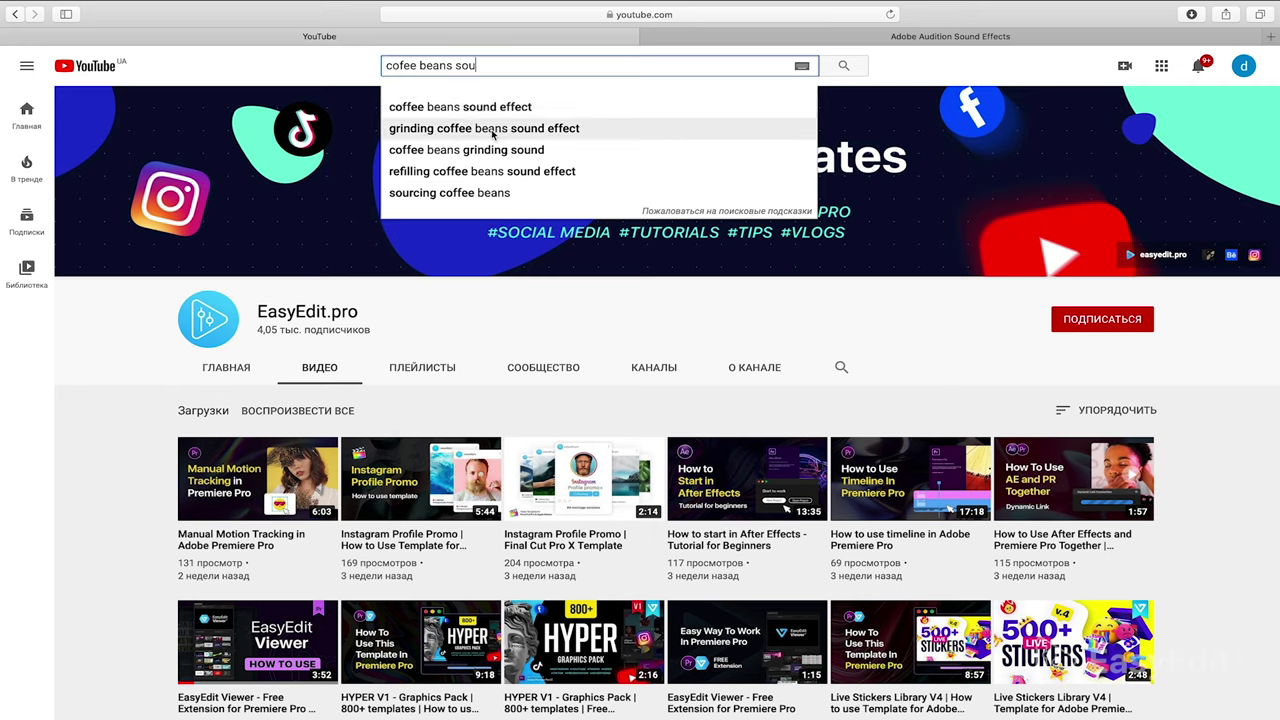
pyautogui.click(523, 107)
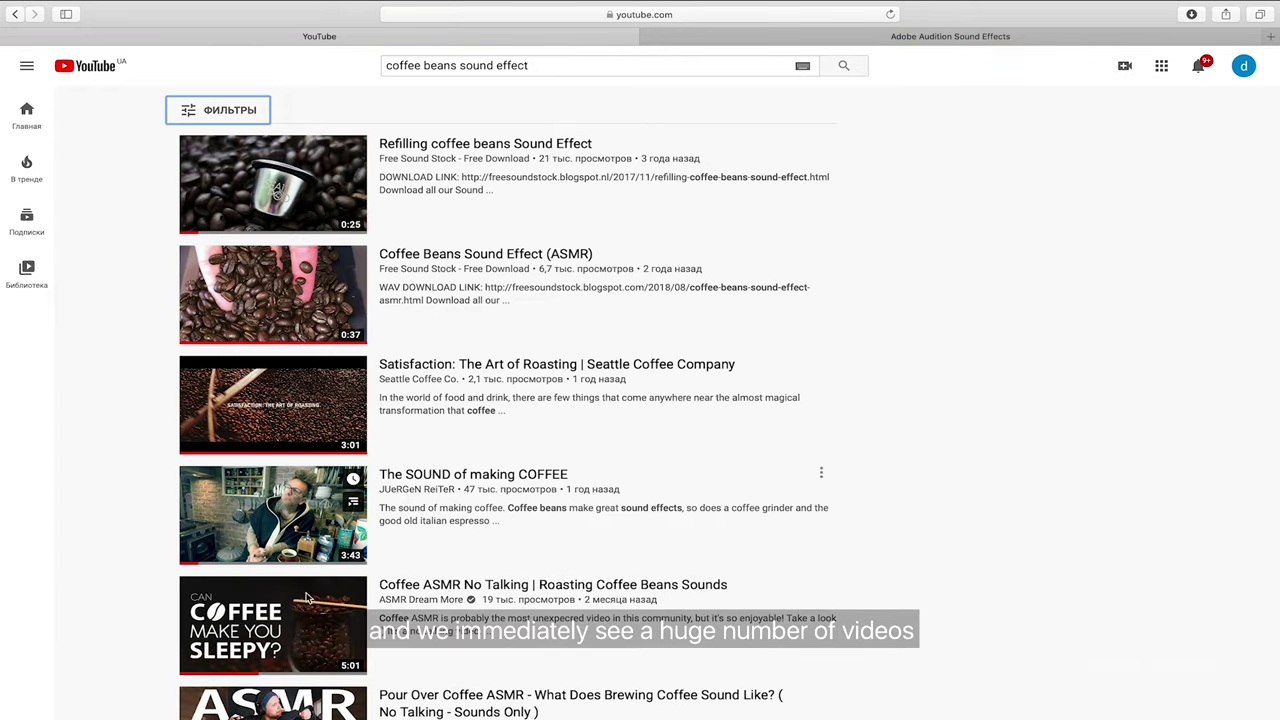
pyautogui.scroll(-5, 323, 664)
pyautogui.scroll(-3, 323, 664)
pyautogui.scroll(-4, 323, 664)
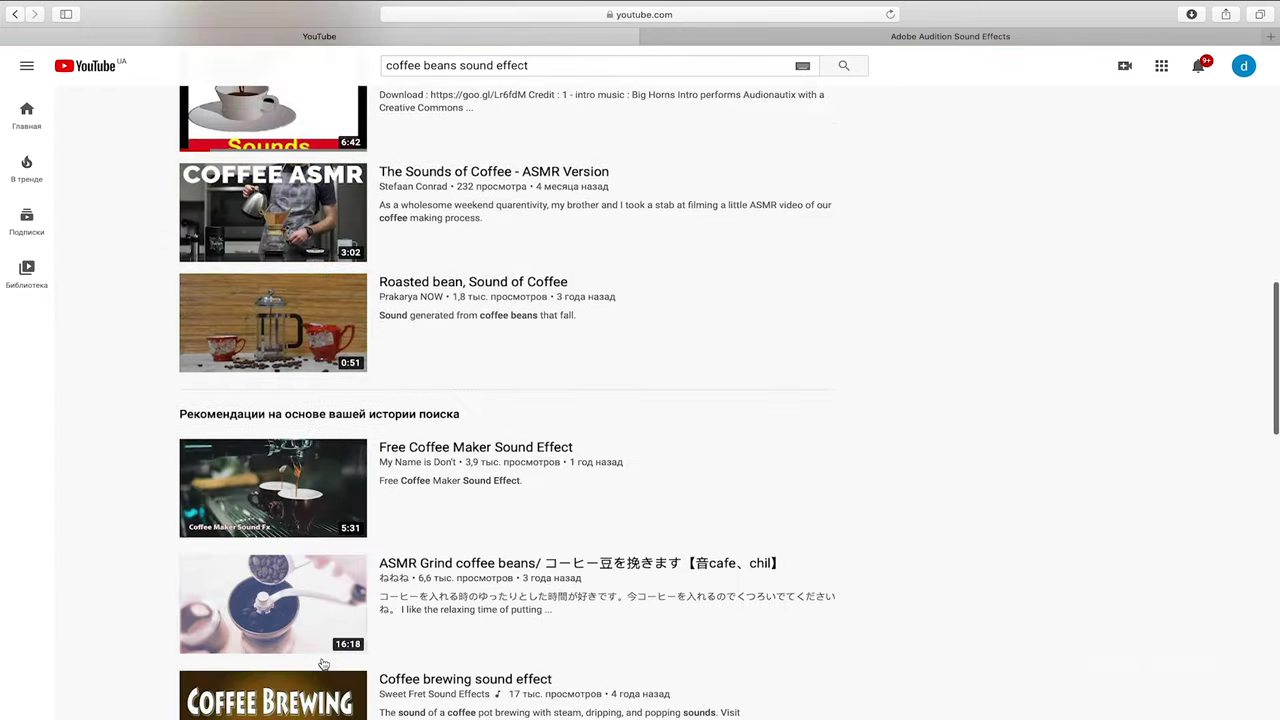
pyautogui.scroll(12, 323, 664)
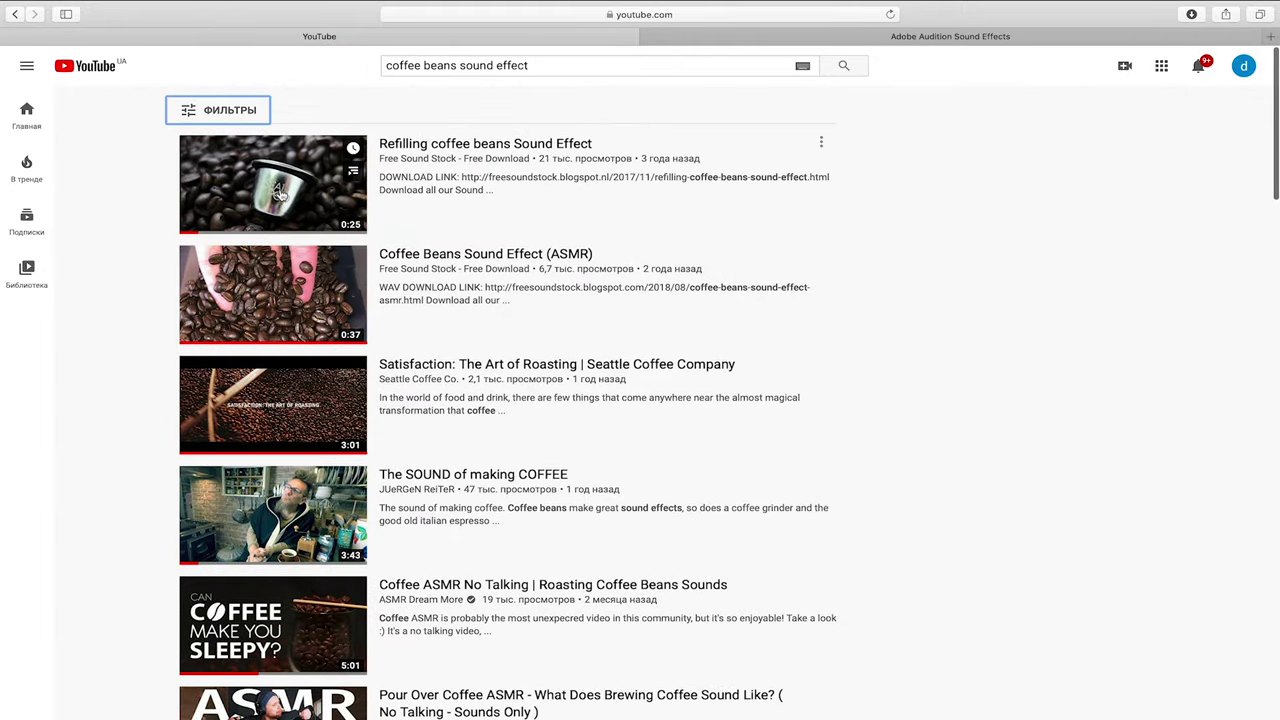
# Preview the Refilling coffee beans Sound Effect video, then go to Adobe's sound effects page.
pyautogui.click(281, 195)
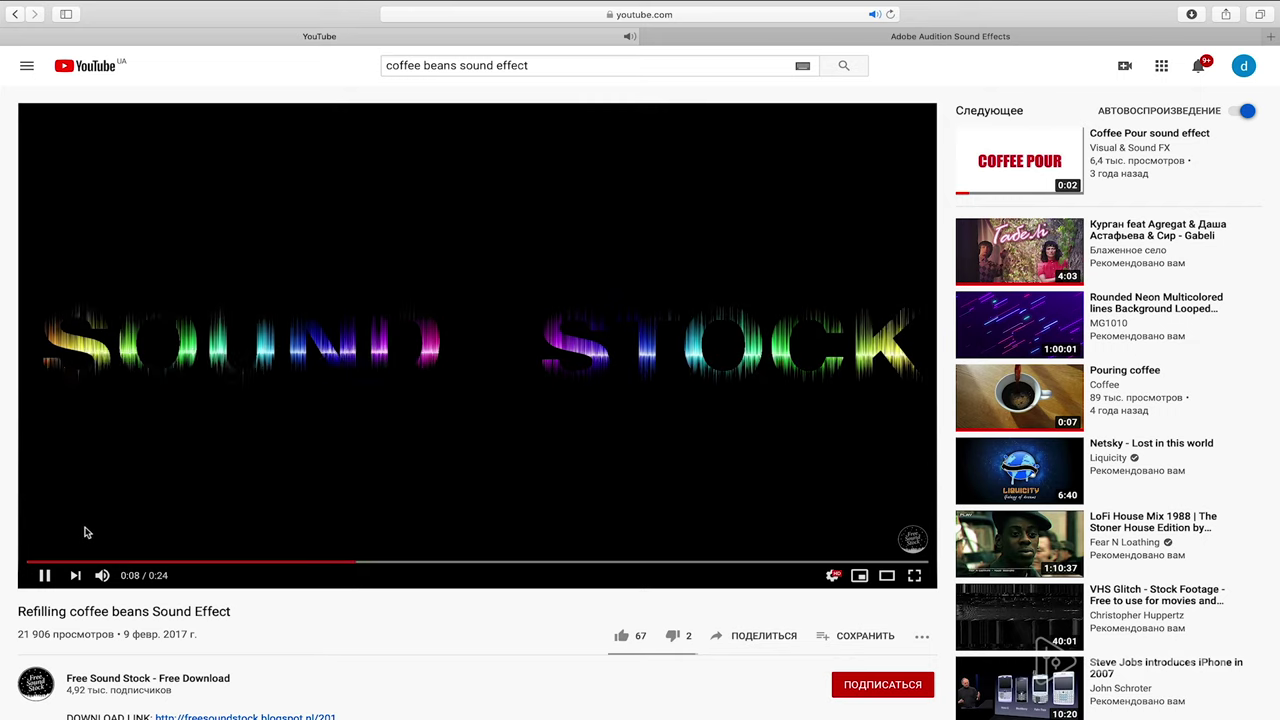
pyautogui.click(44, 575)
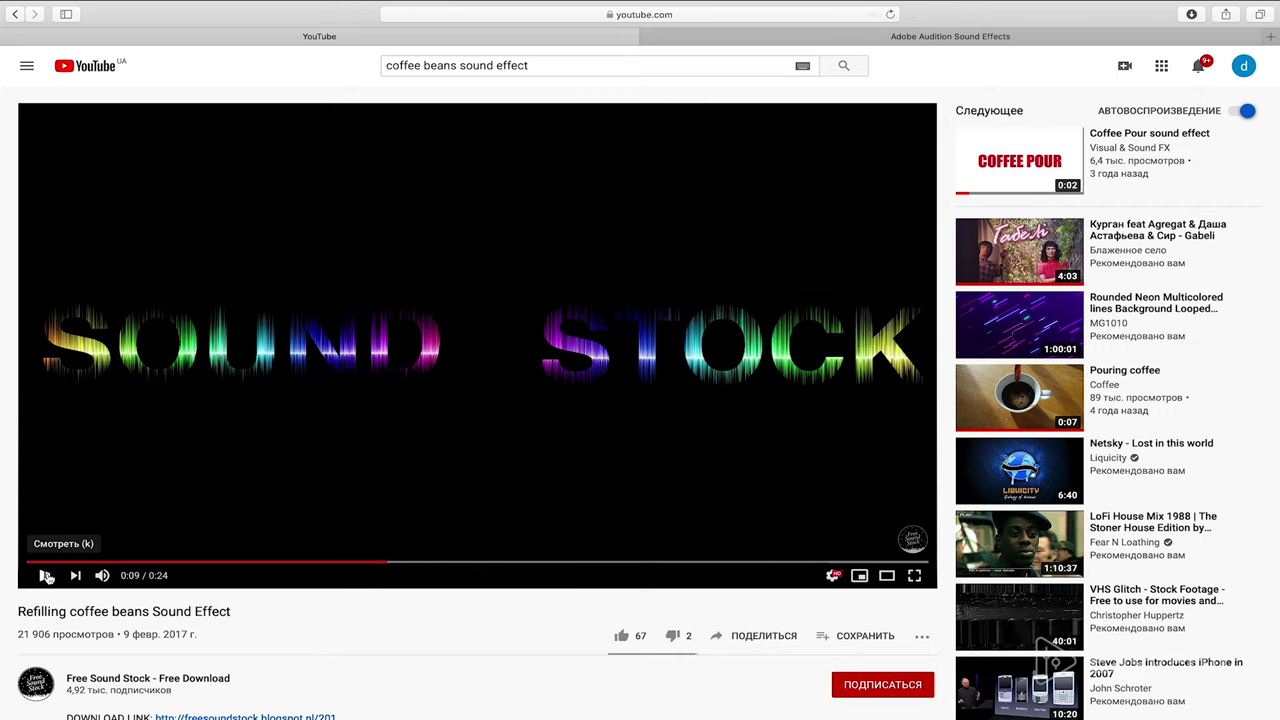
pyautogui.click(15, 14)
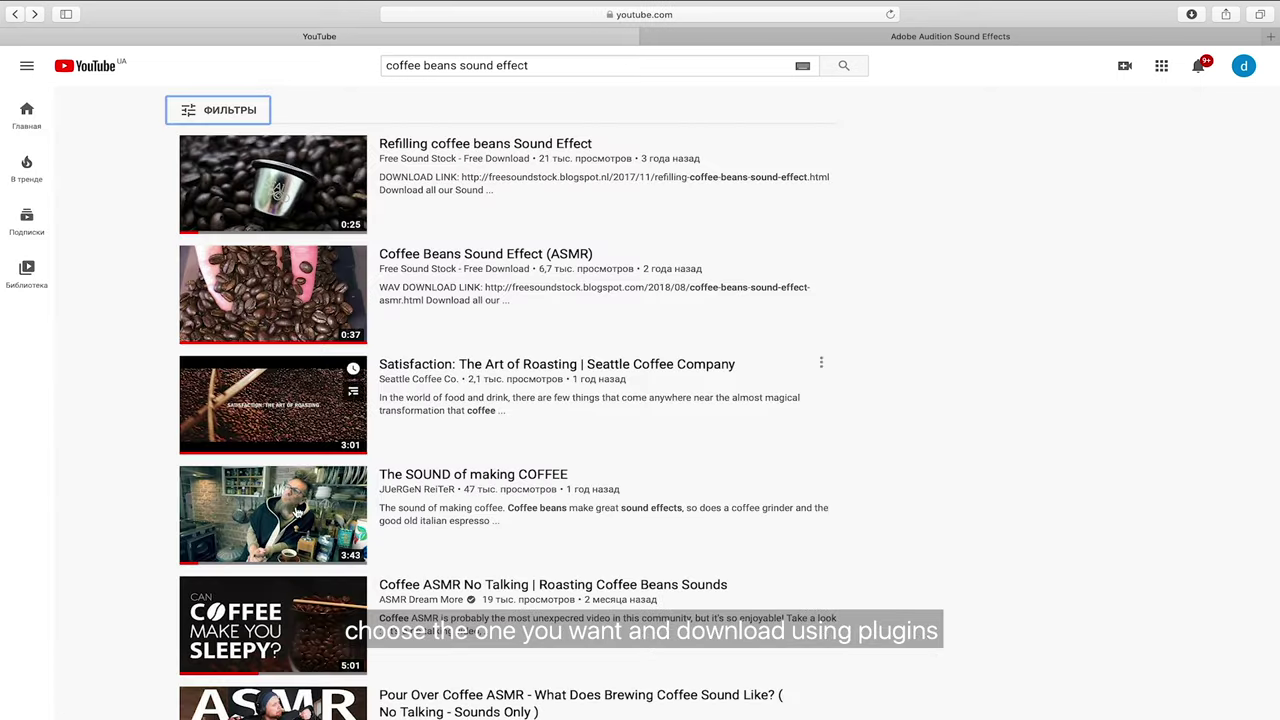
pyautogui.scroll(-10, 324, 600)
pyautogui.scroll(-2, 324, 642)
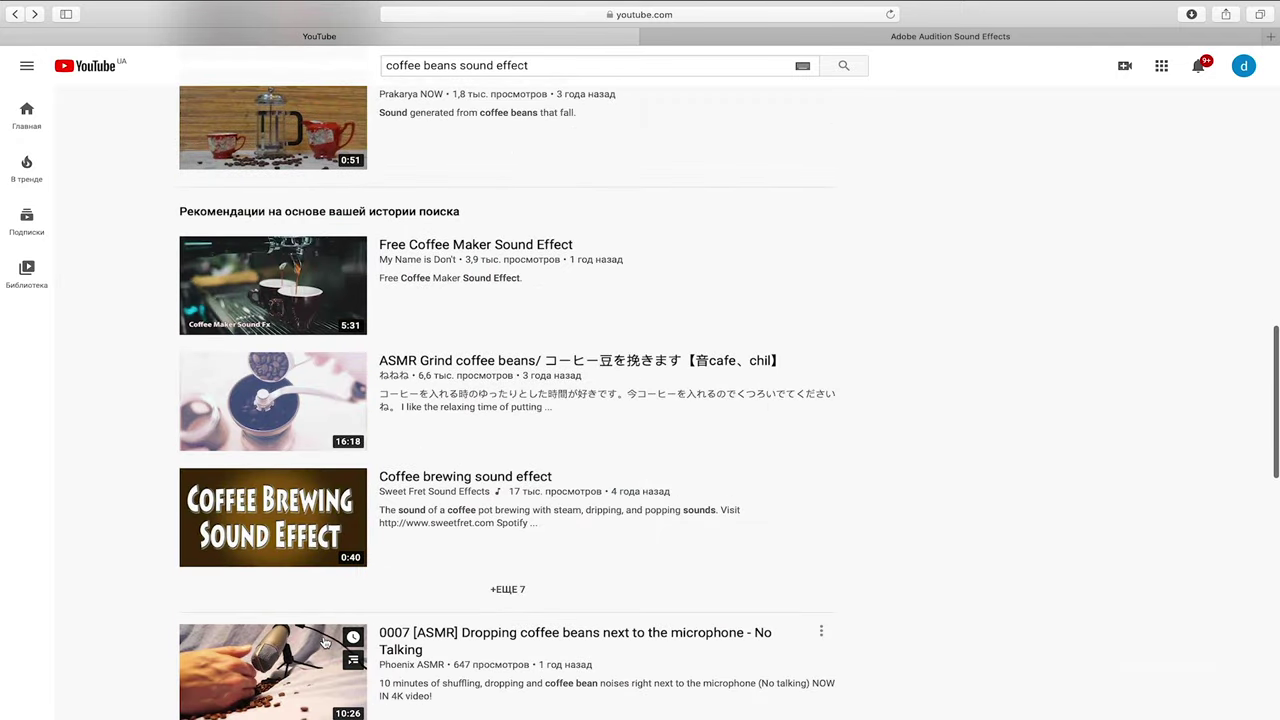
pyautogui.click(980, 38)
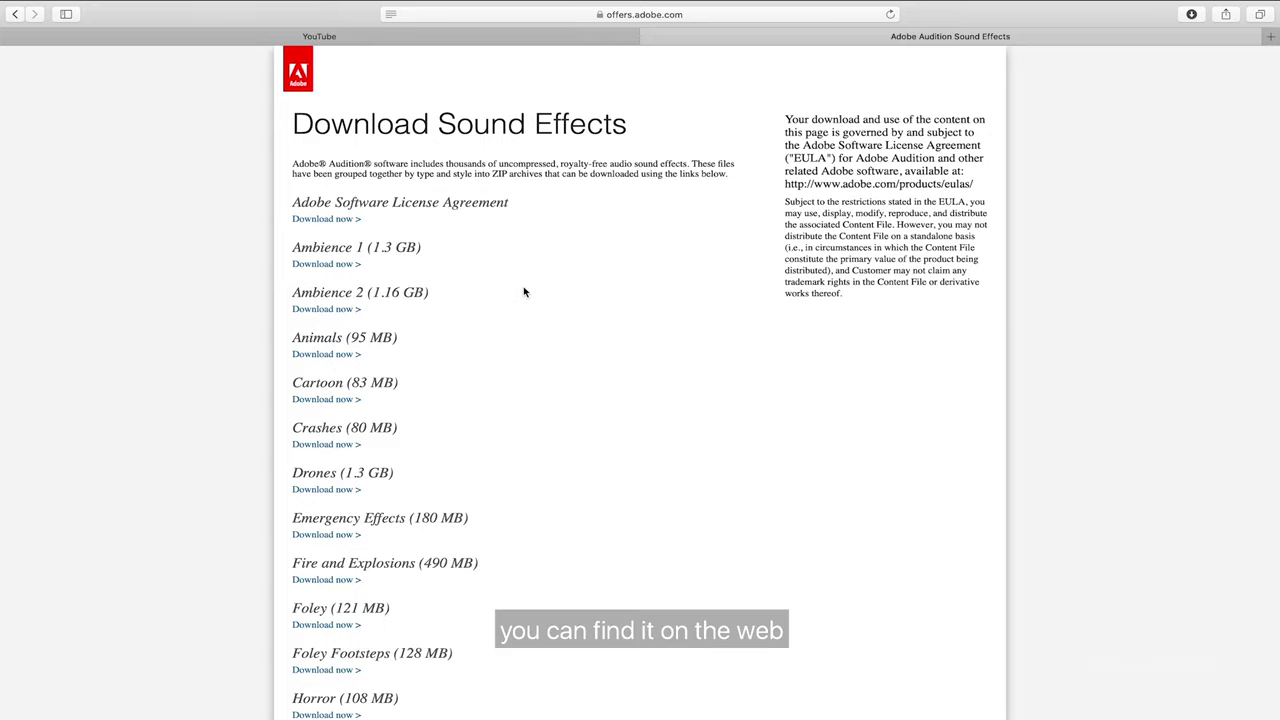
# Scroll Adobe's sound effect list from Ambience down to Weather and back to the top.
pyautogui.scroll(-4, 495, 350)
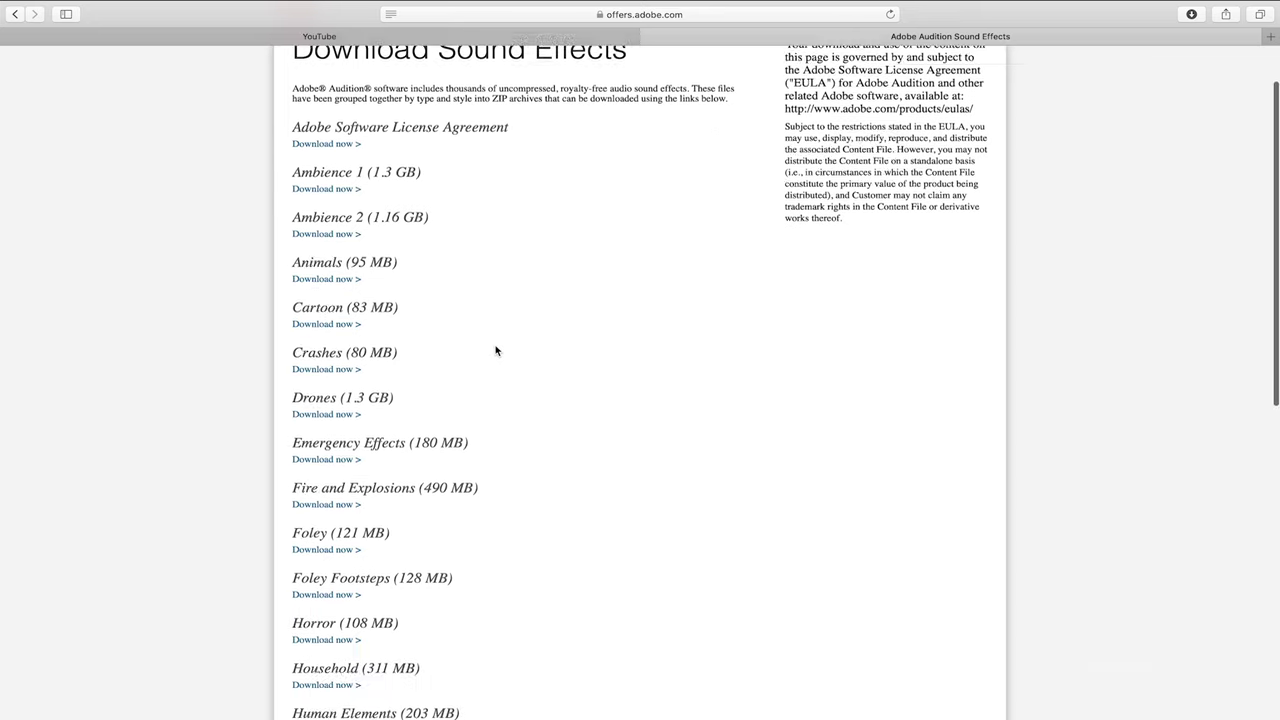
pyautogui.scroll(-1, 495, 350)
pyautogui.scroll(-2, 495, 350)
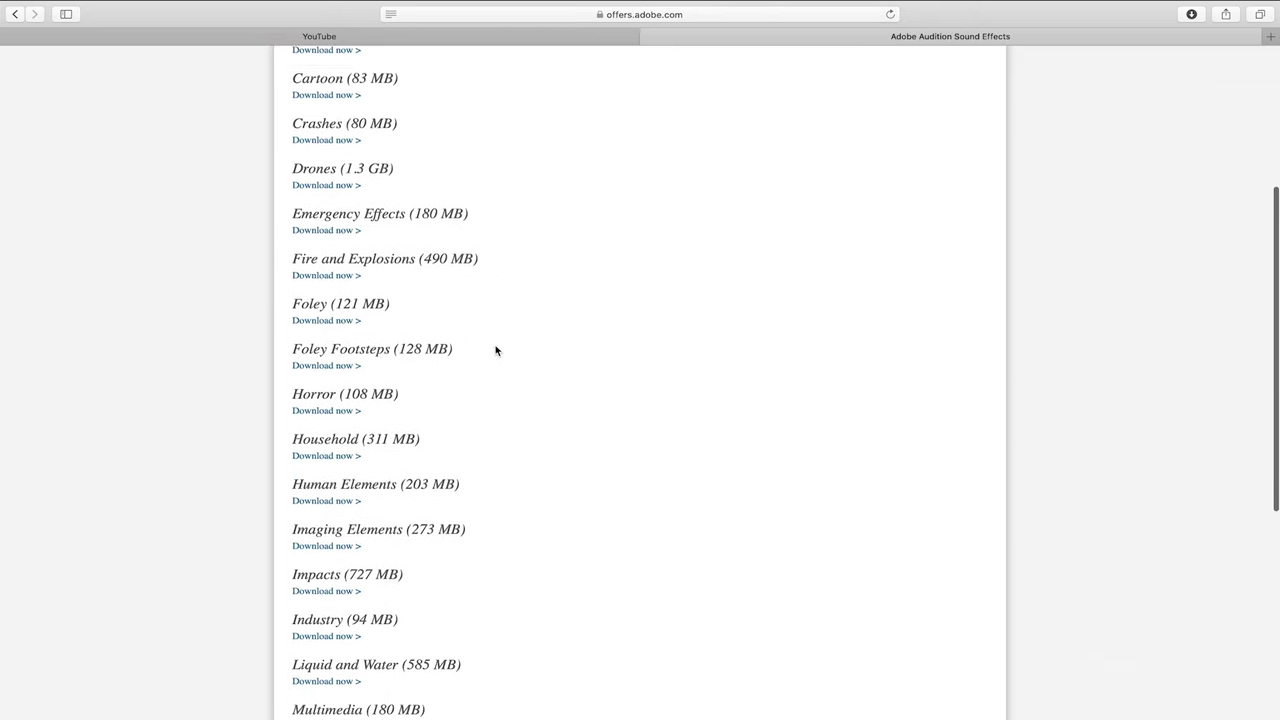
pyautogui.scroll(-1, 495, 350)
pyautogui.scroll(-2, 495, 350)
pyautogui.scroll(-2, 495, 350)
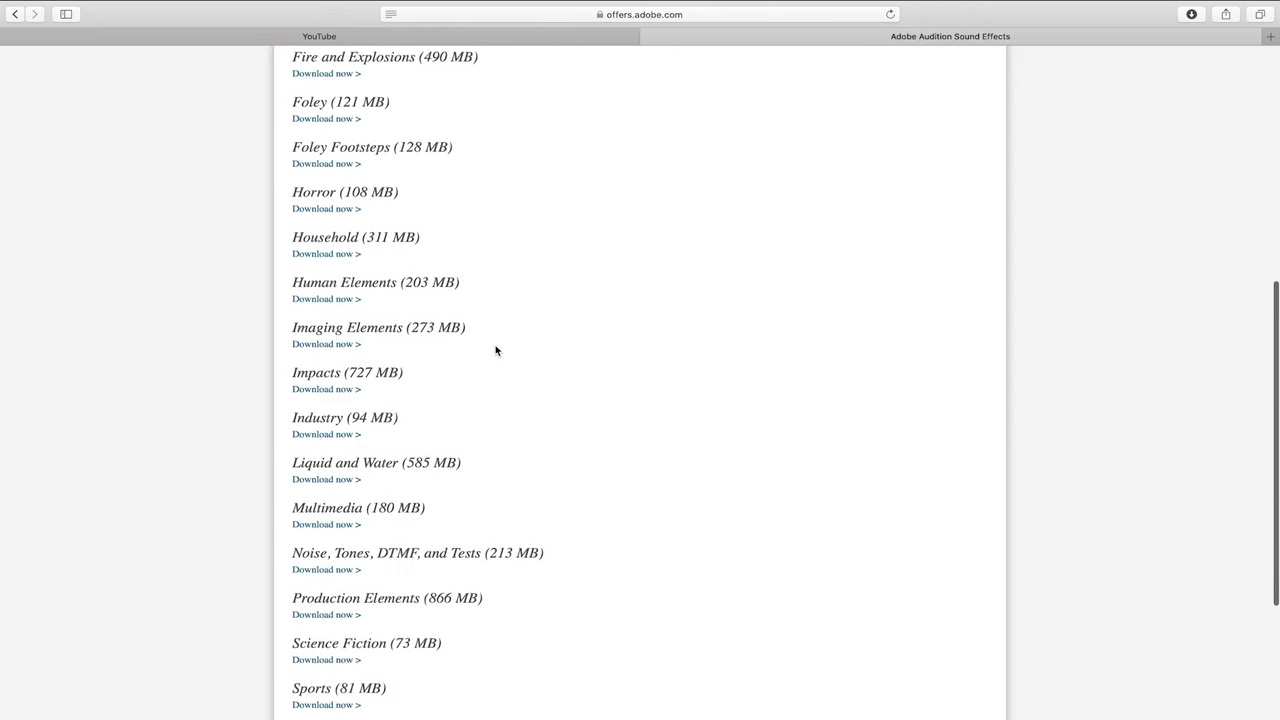
pyautogui.scroll(-3, 495, 350)
pyautogui.scroll(-2, 495, 350)
pyautogui.scroll(-2, 495, 350)
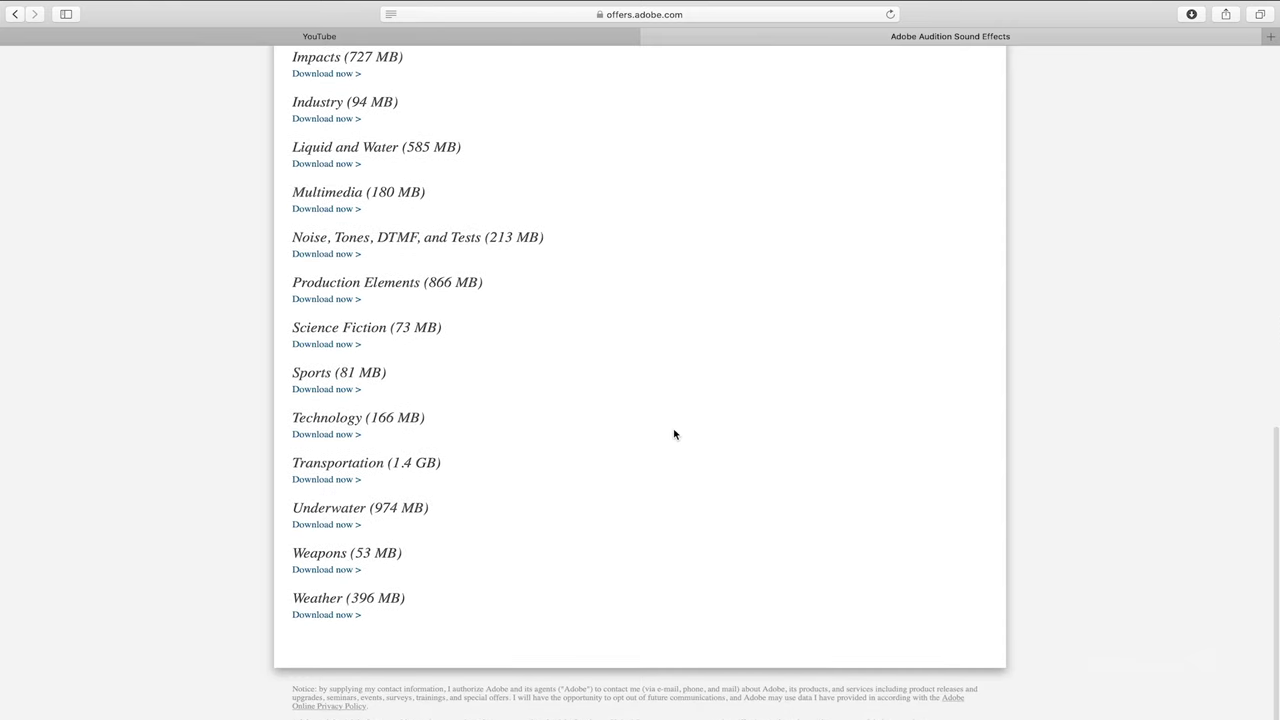
pyautogui.scroll(15, 674, 434)
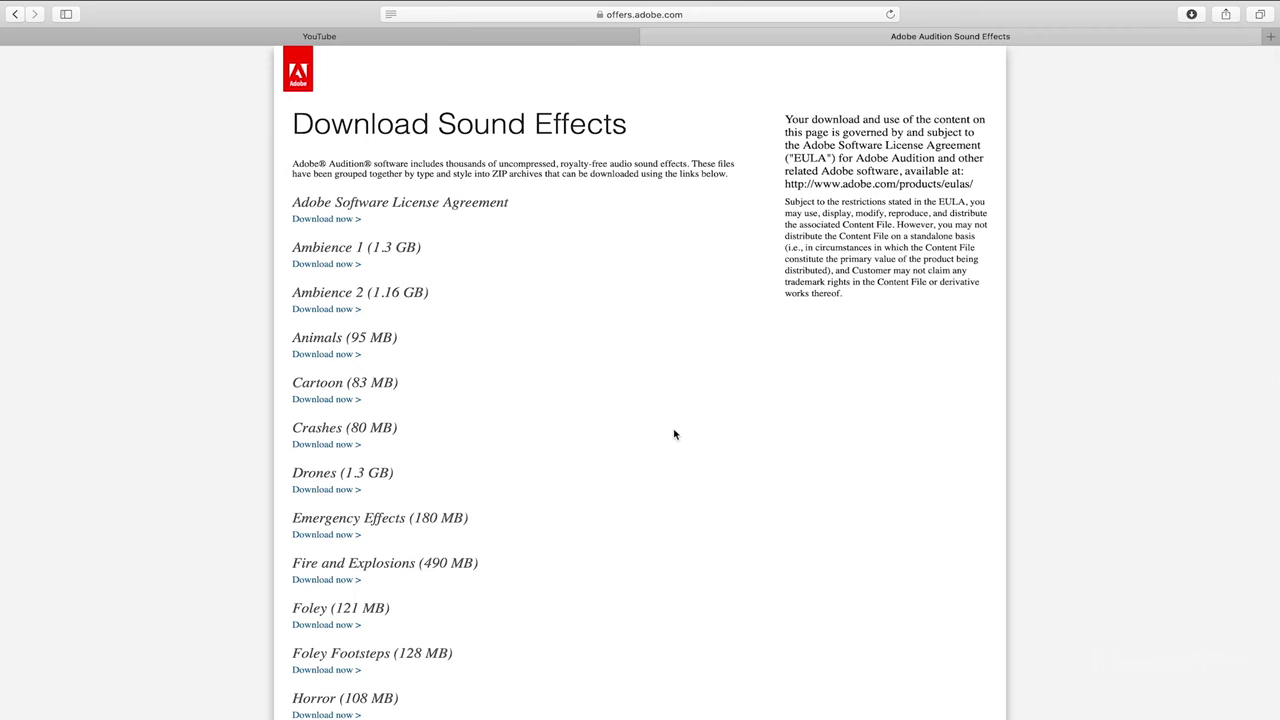
# Back in Premiere Pro, unmute tracks A2 and A3 and preview the transition.
pyautogui.press('super+Tab')
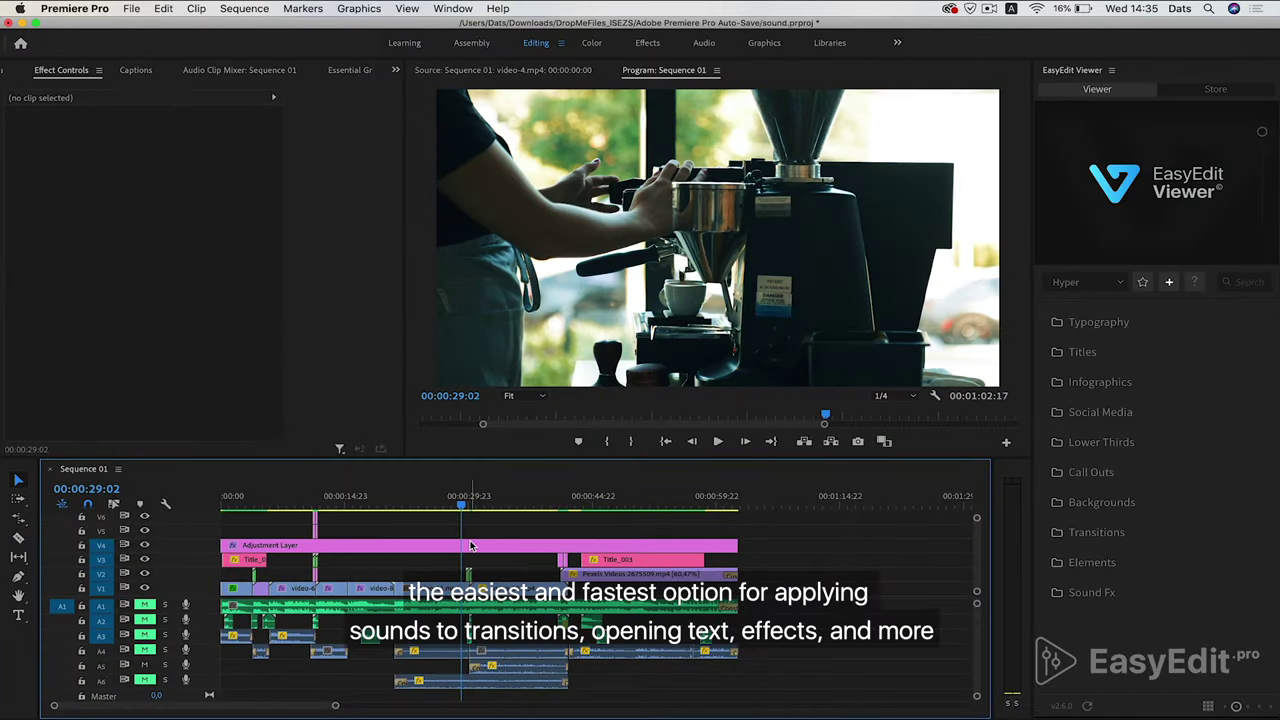
pyautogui.scroll(3, 474, 562)
pyautogui.scroll(2, 470, 563)
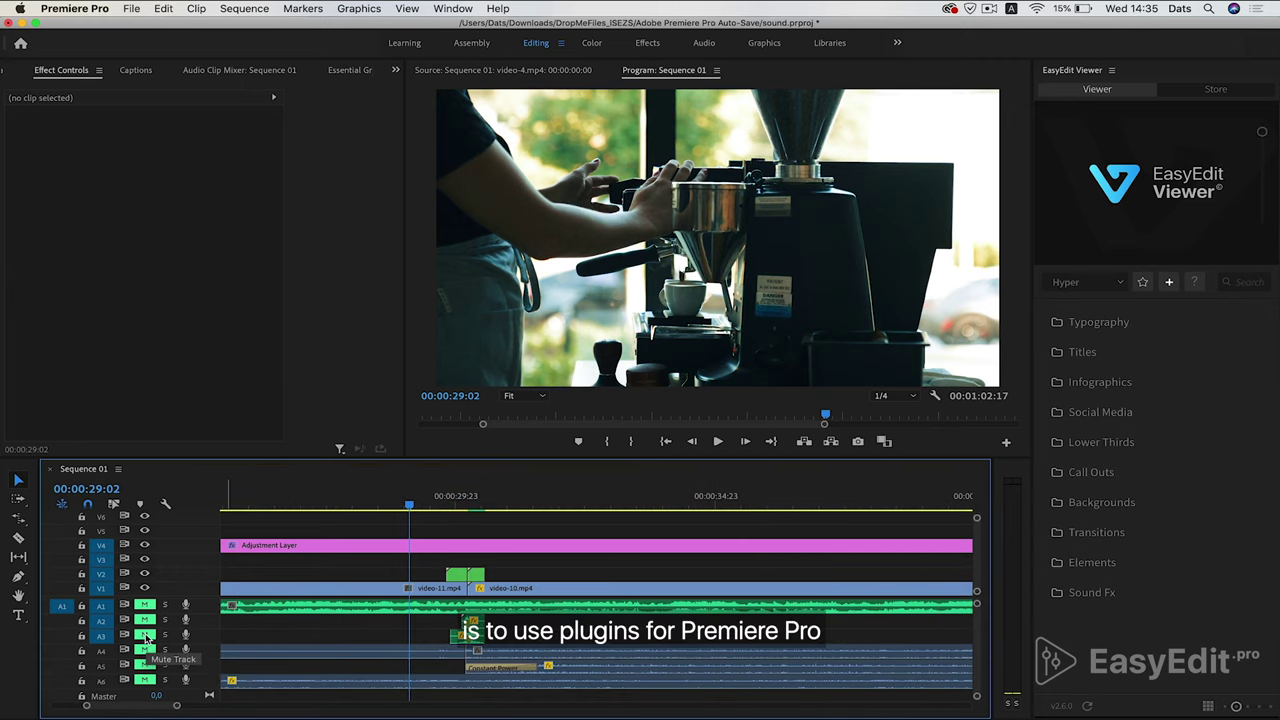
pyautogui.click(144, 634)
pyautogui.press('space')
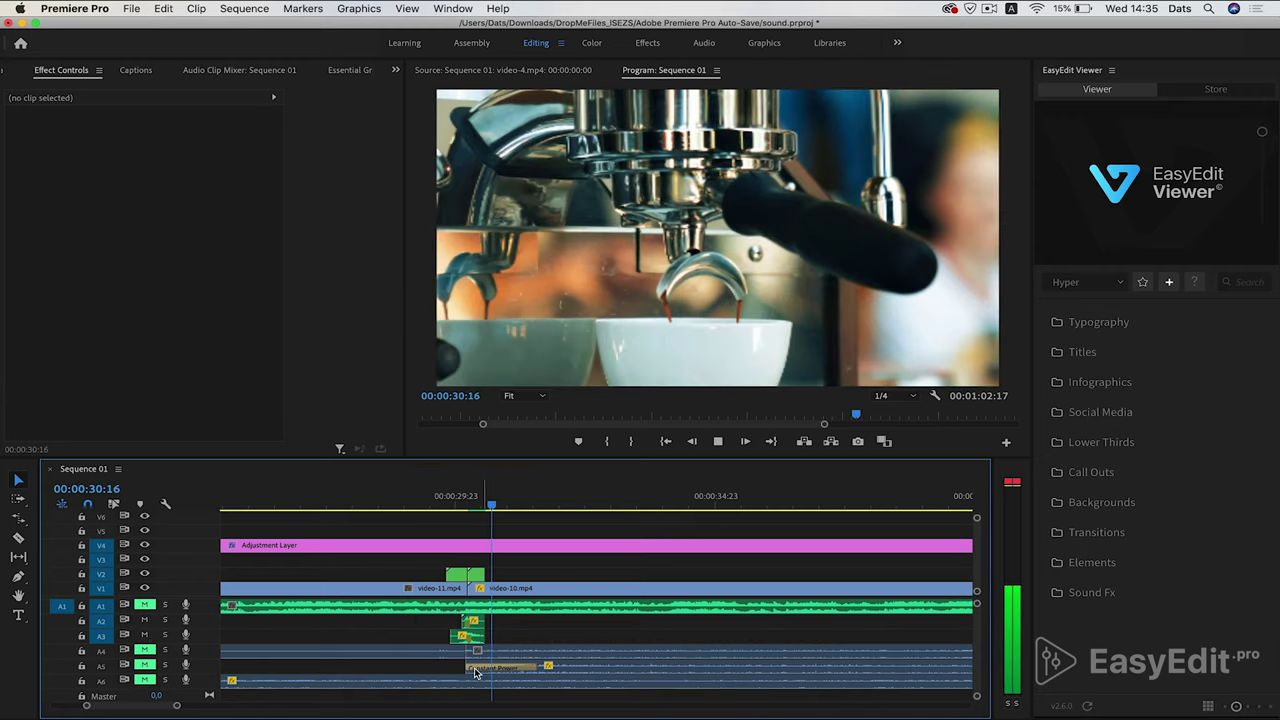
pyautogui.press('space')
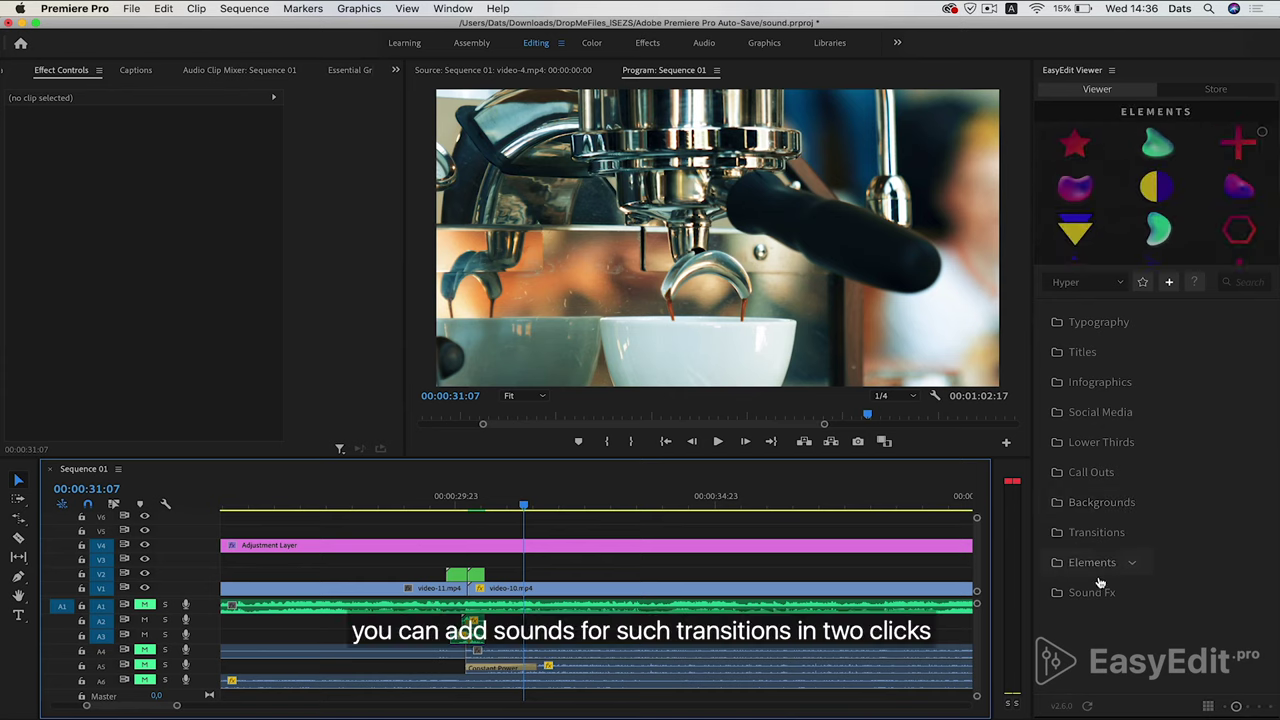
# Open Sound Fx > Whooshes in the EasyEdit Viewer and scroll through the whoosh previews.
pyautogui.click(1094, 593)
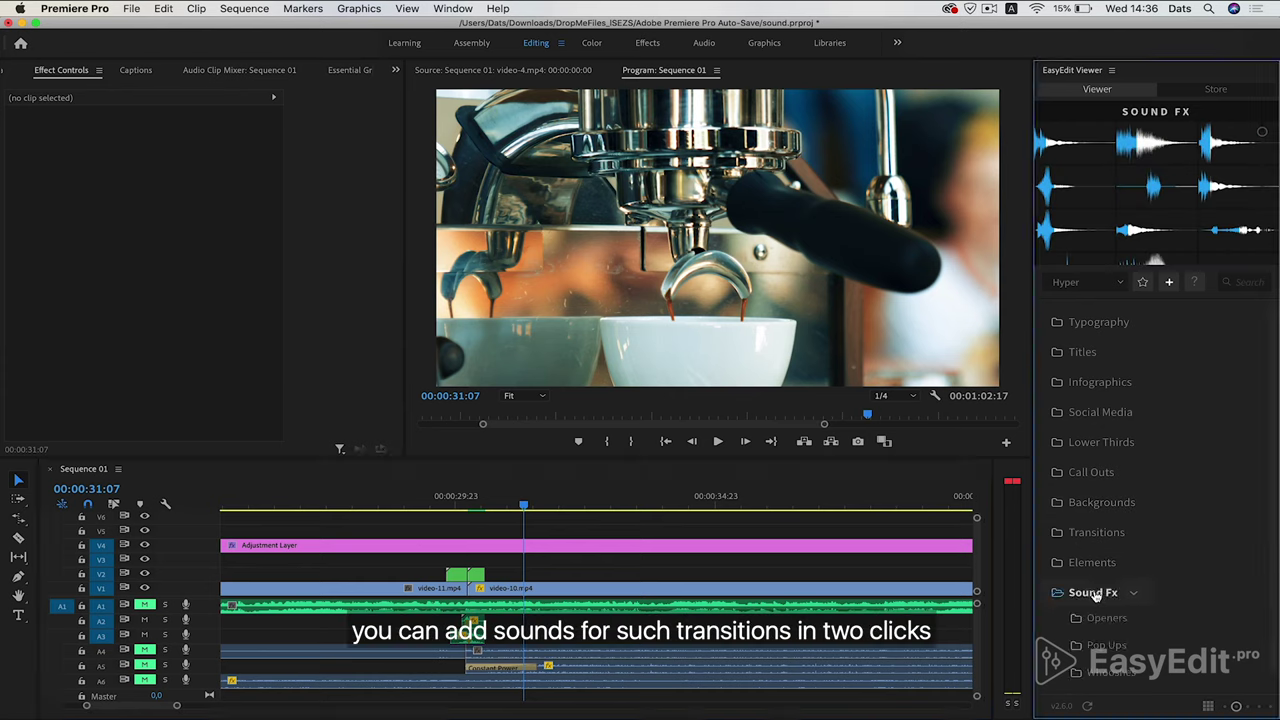
pyautogui.scroll(-1, 1187, 597)
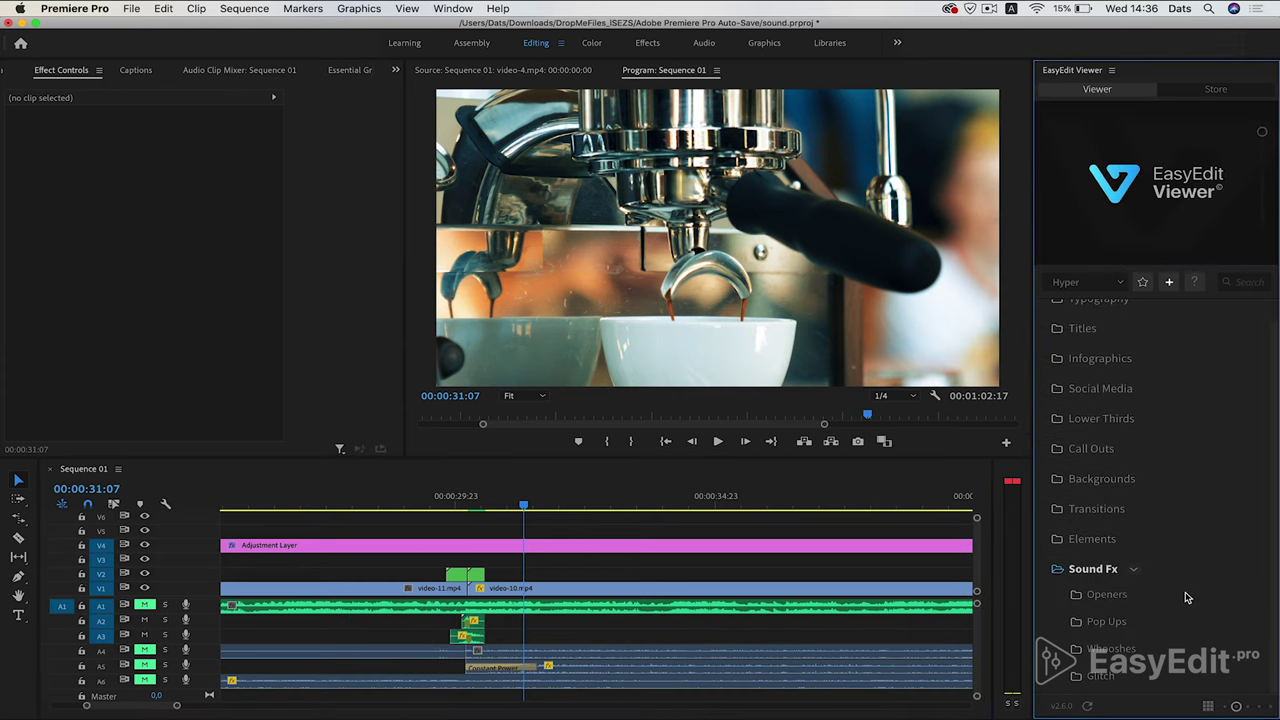
pyautogui.click(1112, 648)
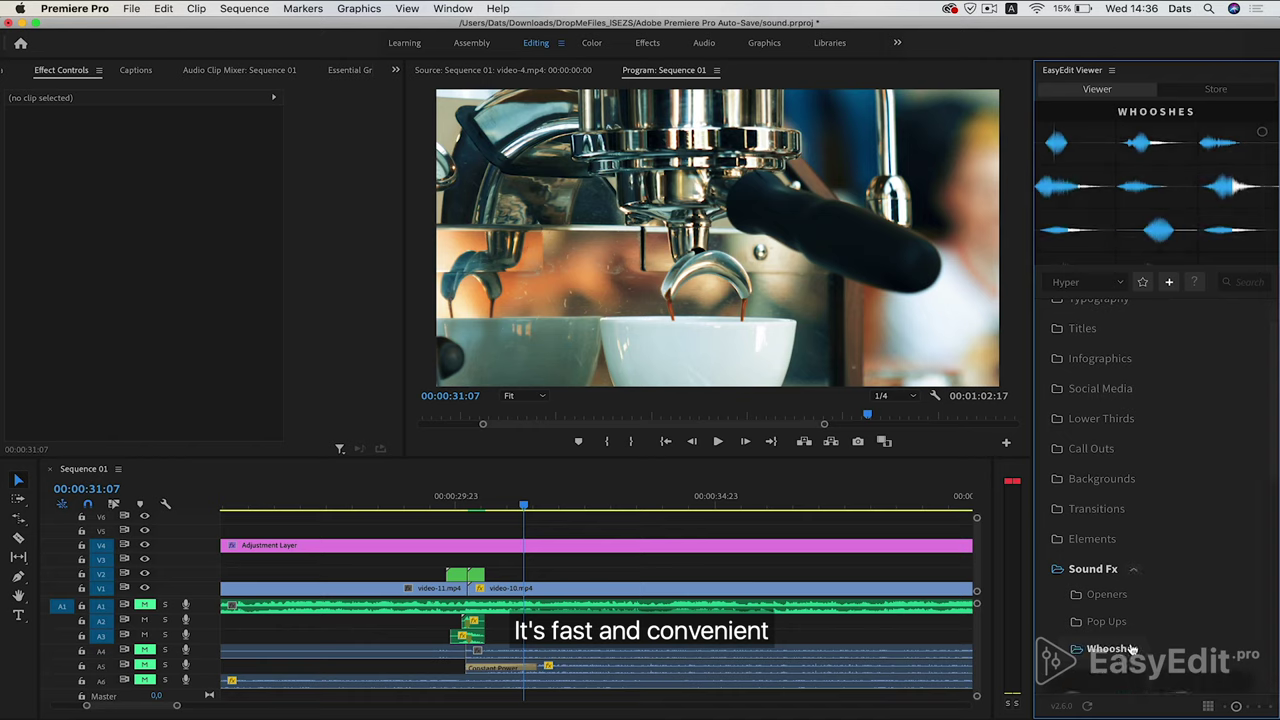
pyautogui.scroll(-1, 1202, 582)
pyautogui.scroll(-5, 1202, 582)
pyautogui.scroll(-4, 1150, 520)
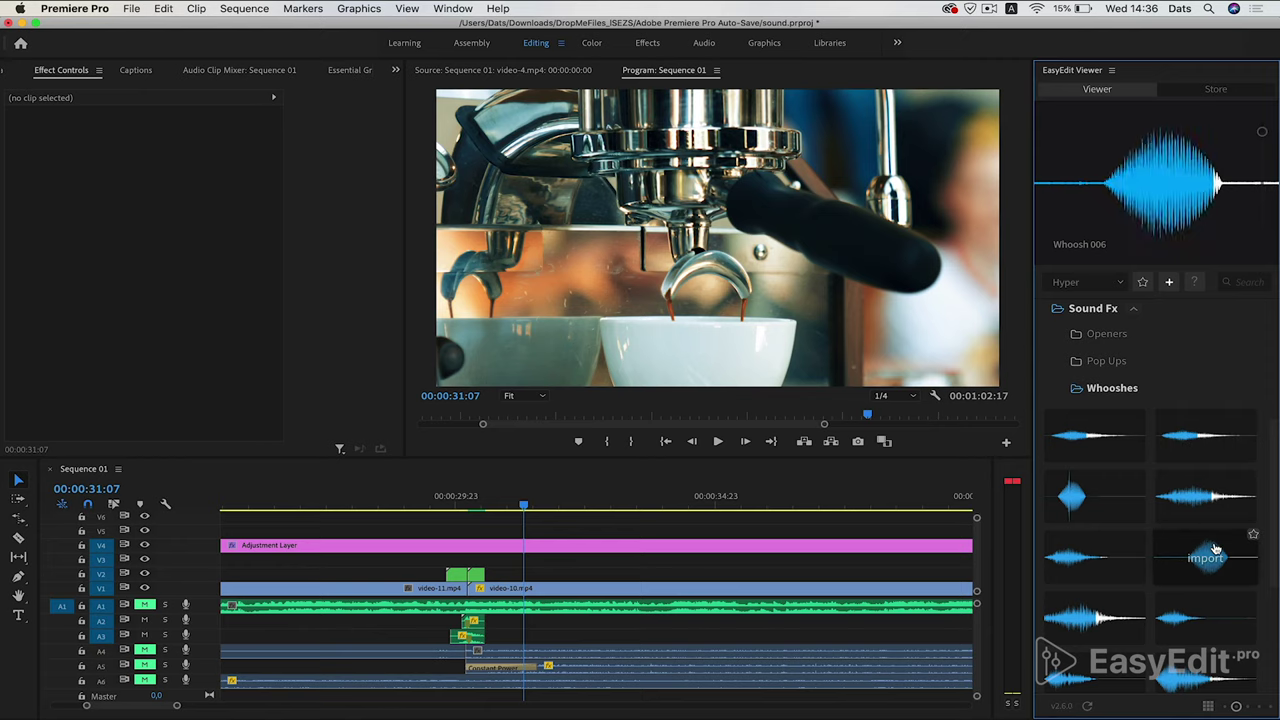
pyautogui.scroll(-2, 1212, 553)
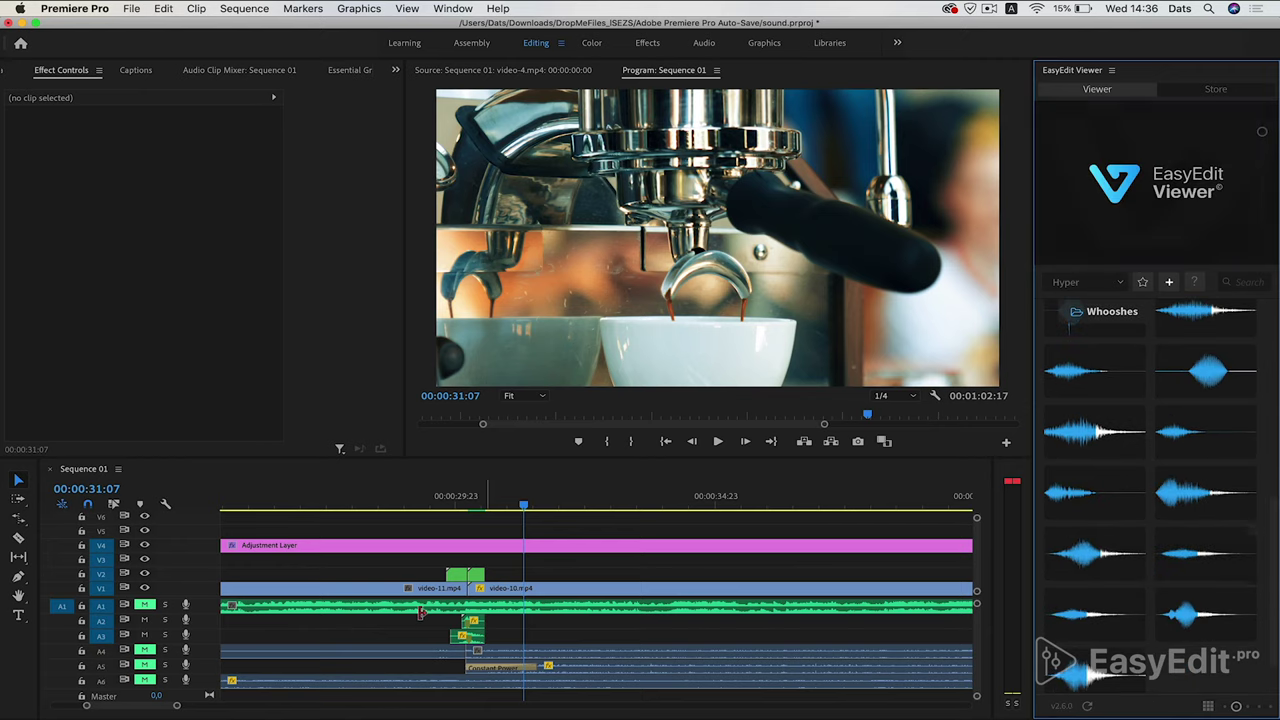
# Play from about 29:13, then park the playhead at 43:05 and zoom the timeline in.
pyautogui.click(434, 506)
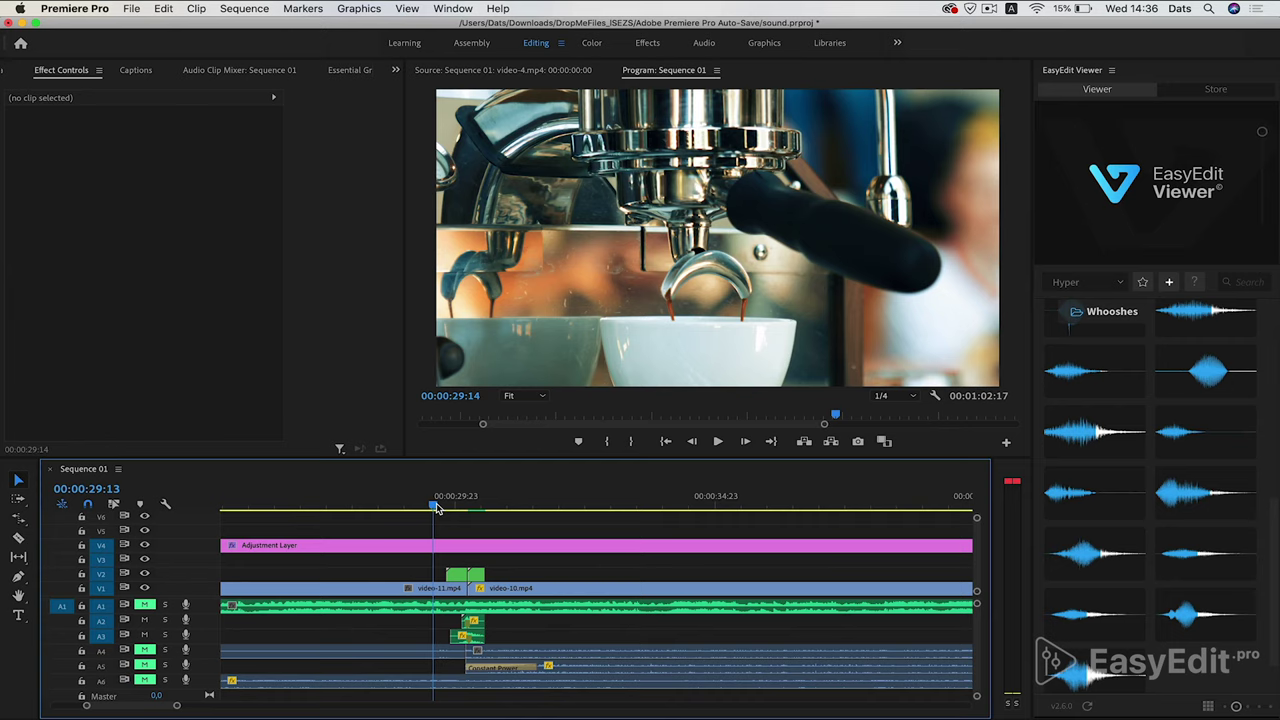
pyautogui.press('space')
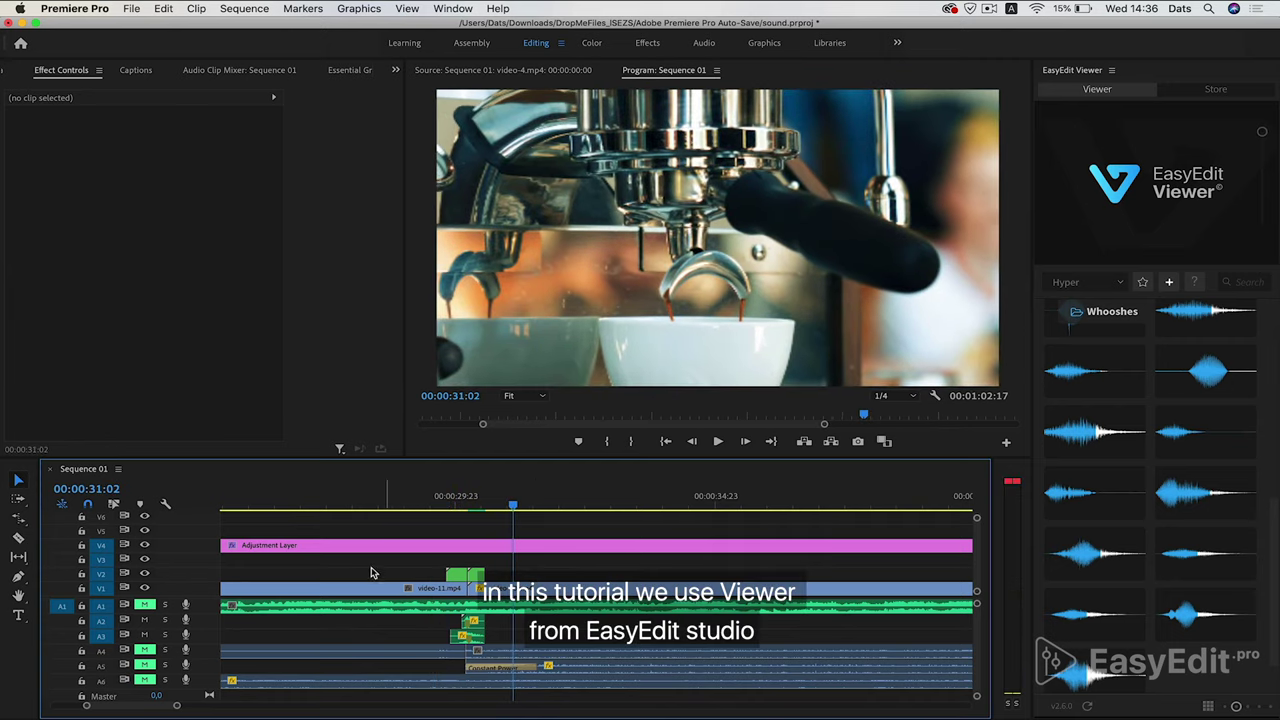
pyautogui.scroll(-2, 356, 574)
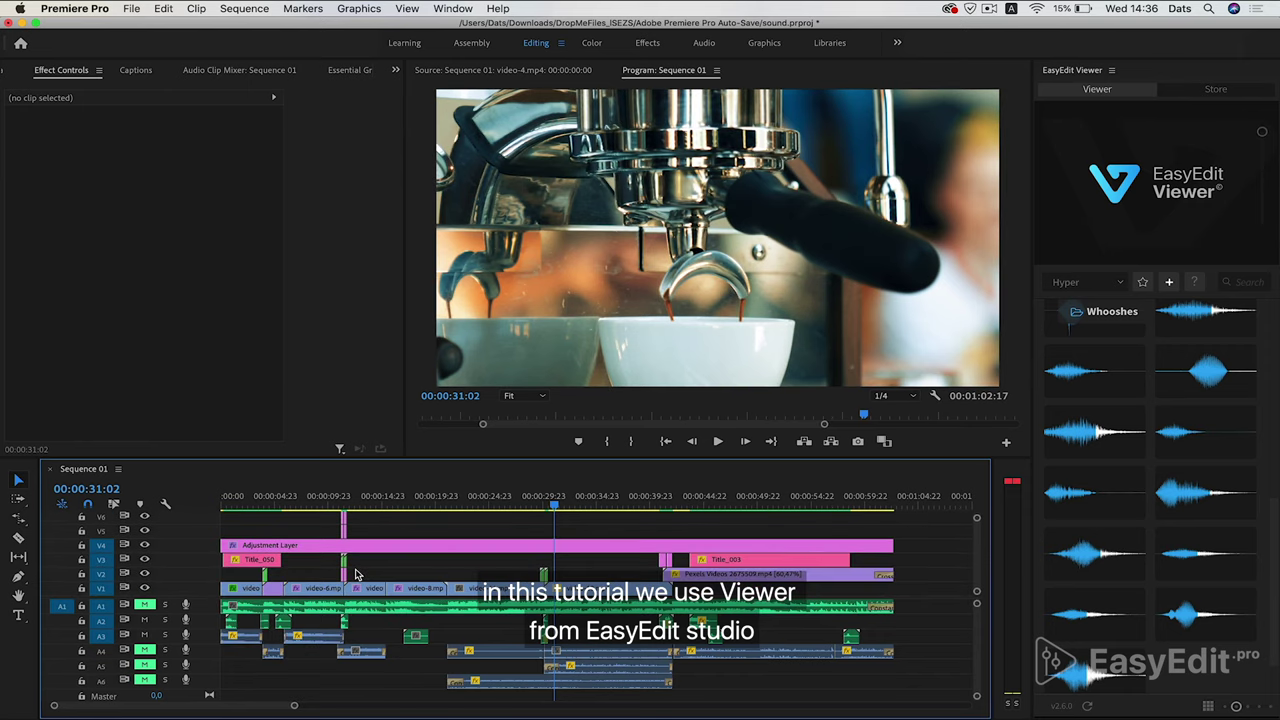
pyautogui.click(686, 504)
pyautogui.moveTo(685, 502); pyautogui.dragTo(687, 503)
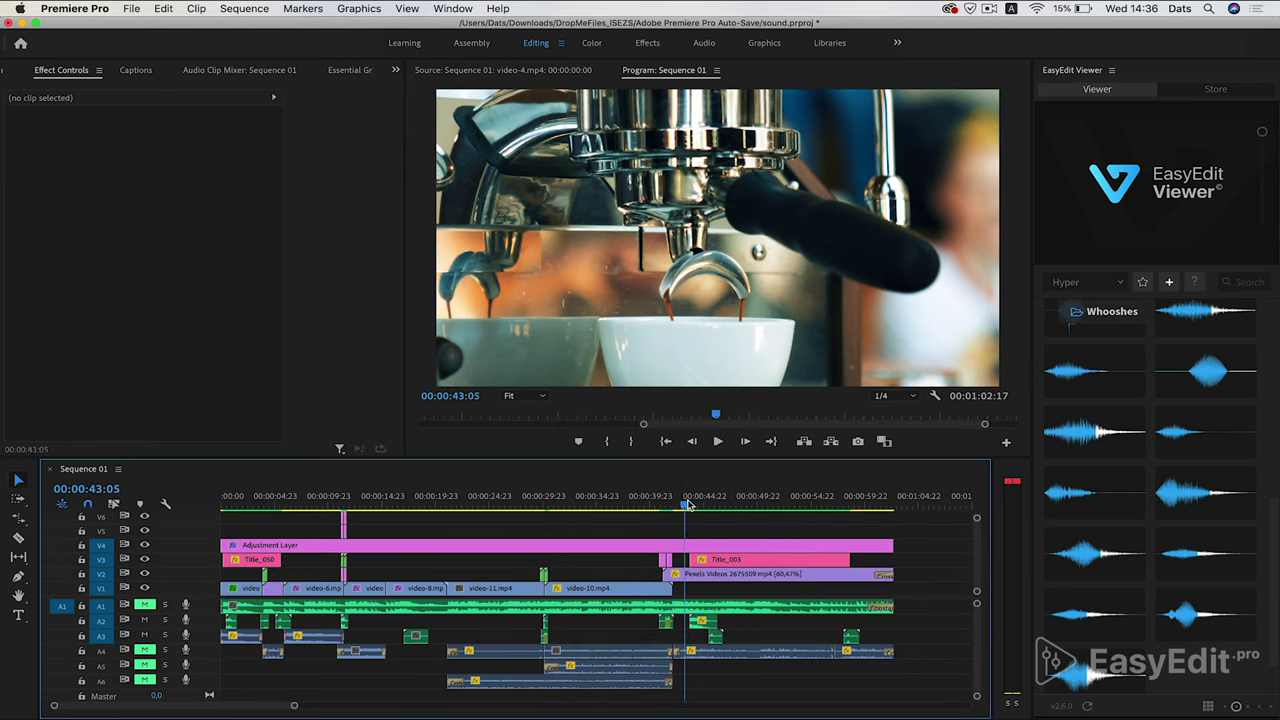
pyautogui.press('=')
pyautogui.press('=')
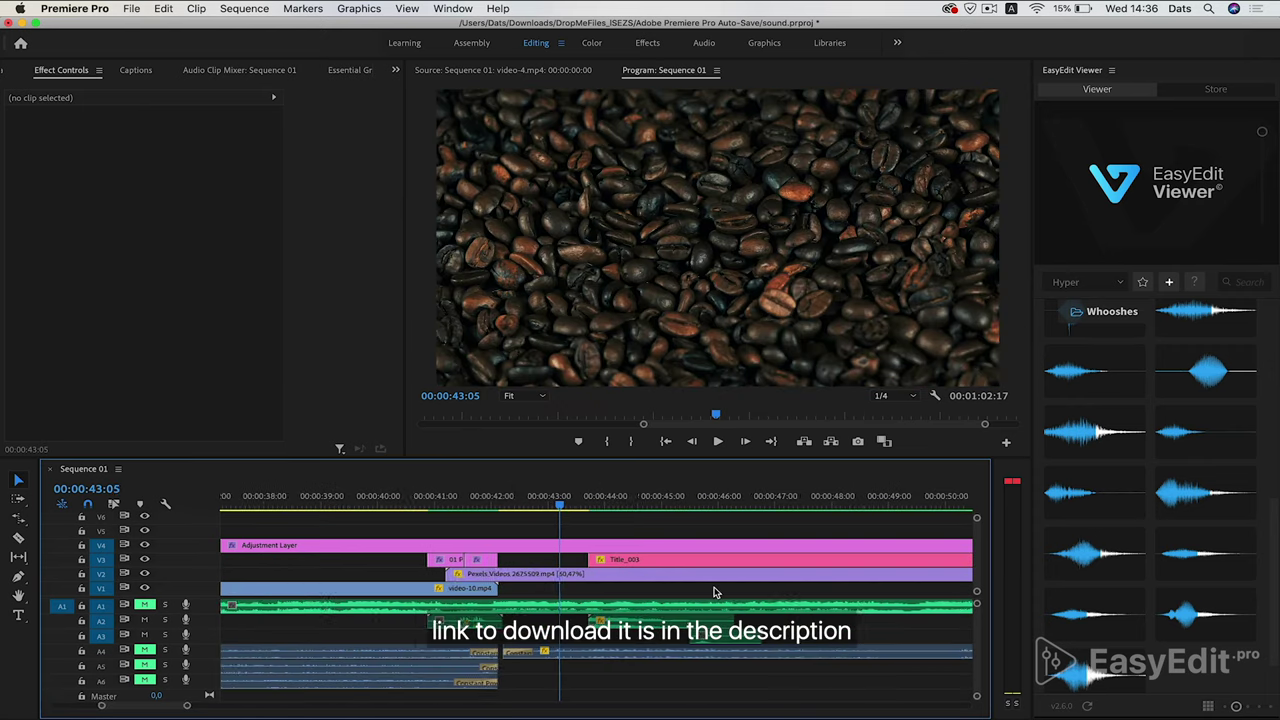
pyautogui.scroll(-2, 714, 593)
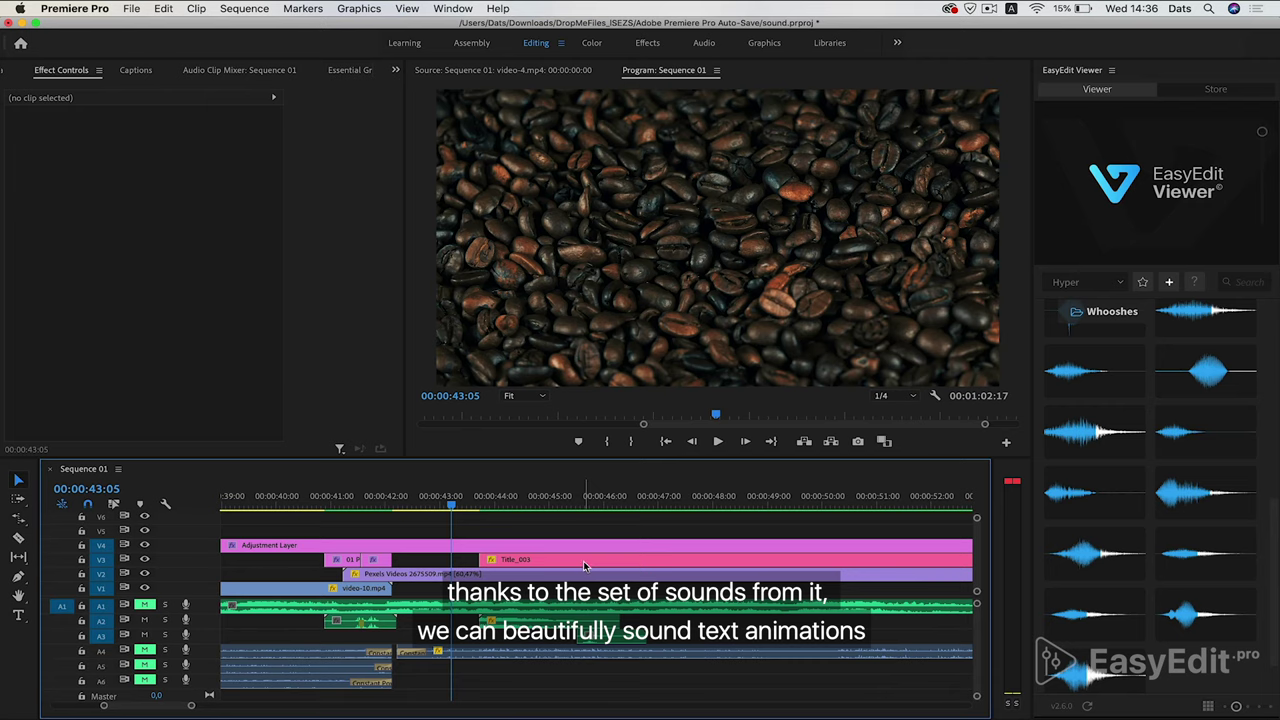
# Replay the 'We are Waiting For You' title animation several times to check its whooshes.
pyautogui.press('space')
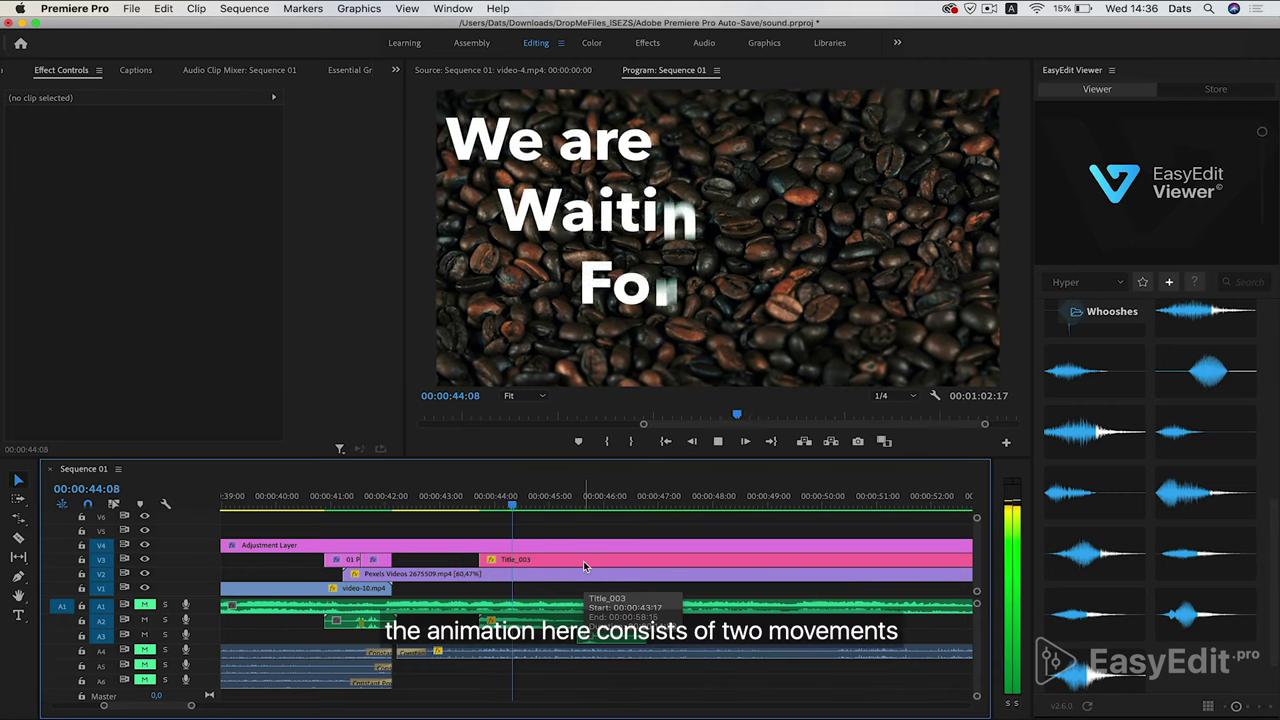
pyautogui.press('space')
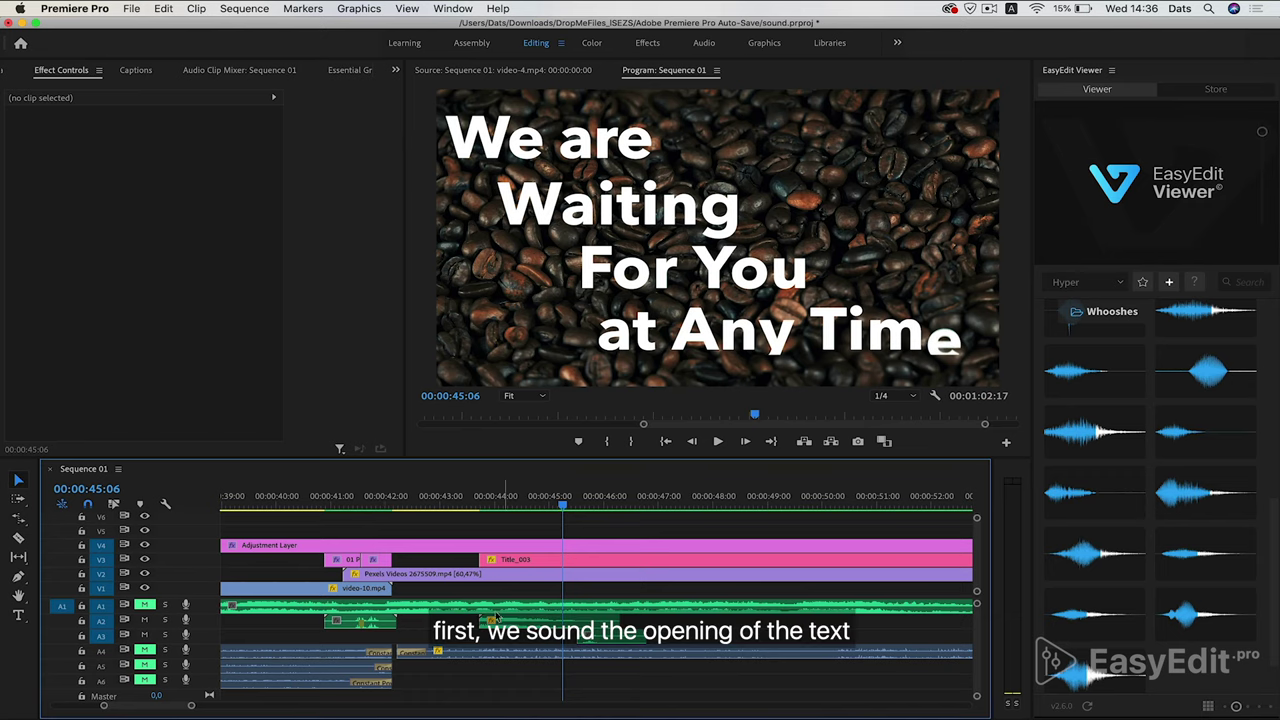
pyautogui.click(462, 502)
pyautogui.press('space')
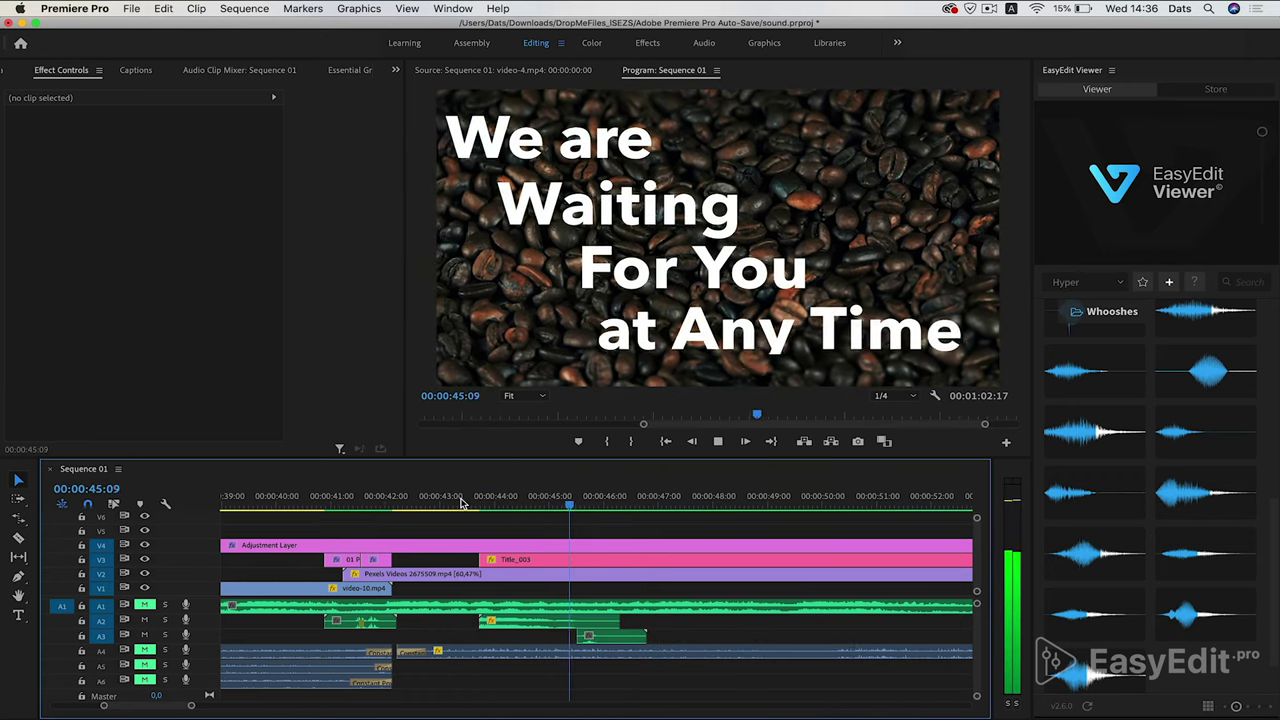
pyautogui.press('space')
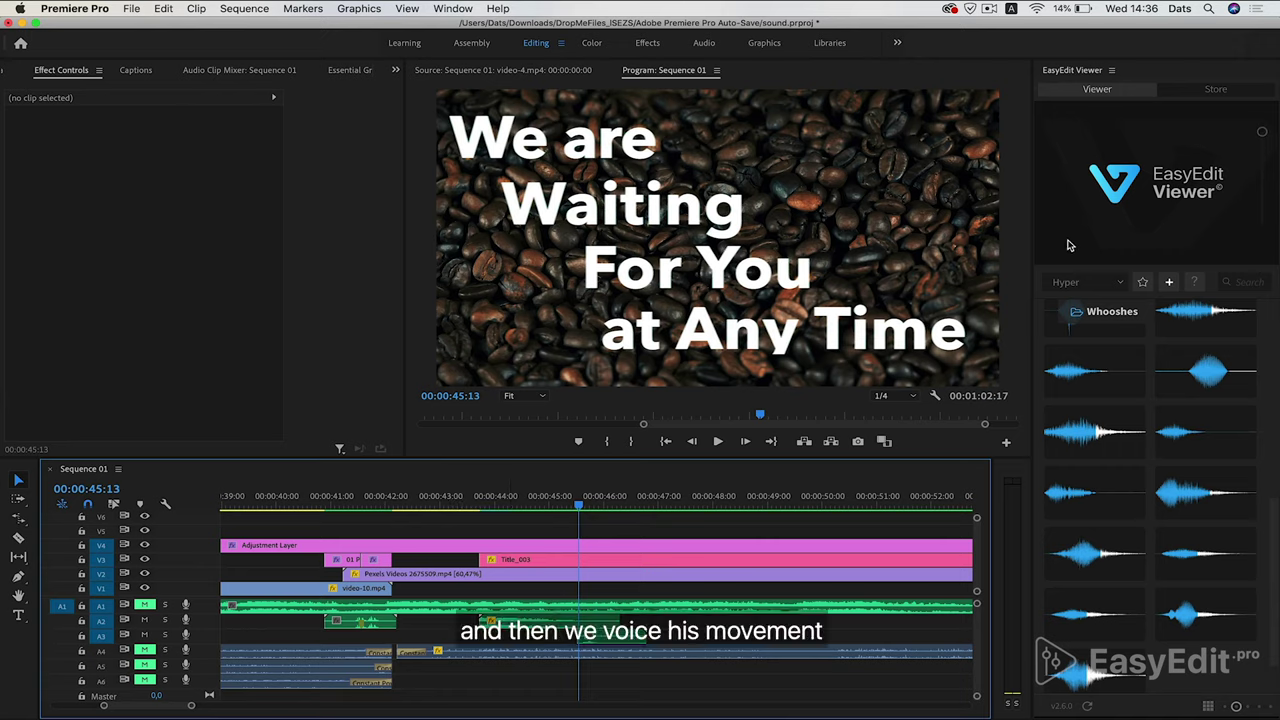
pyautogui.press('space')
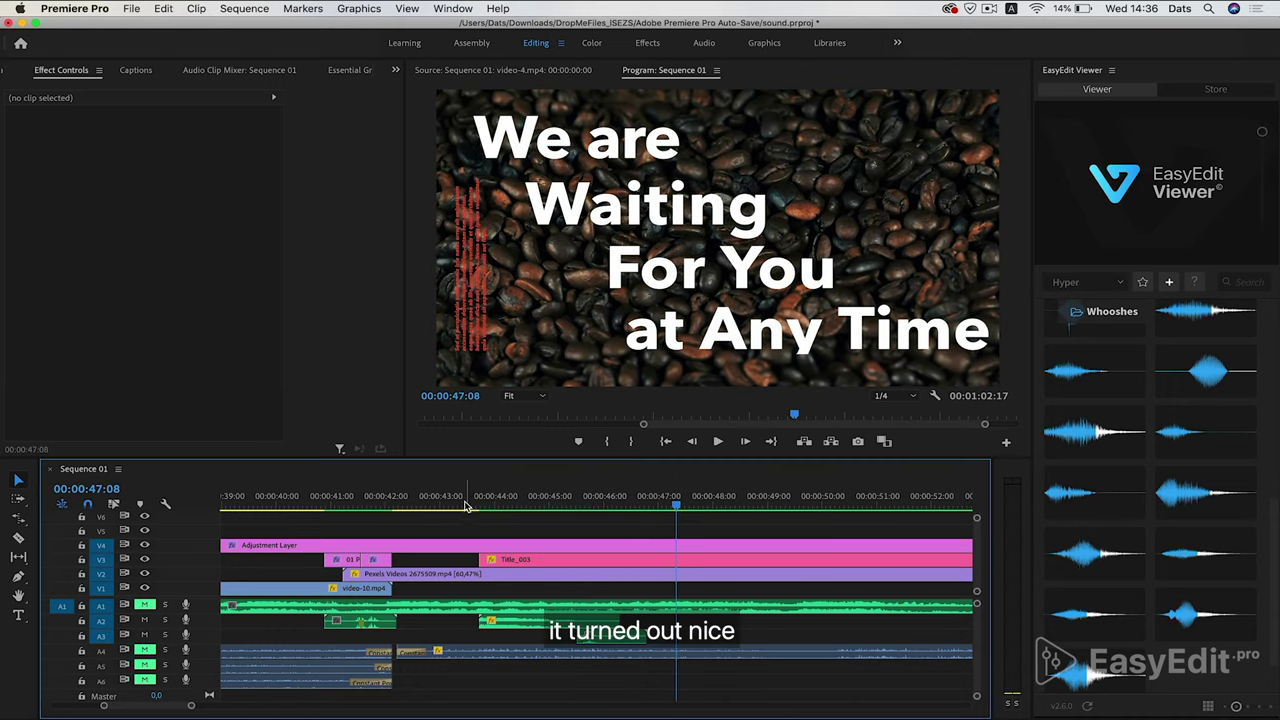
pyautogui.click(462, 505)
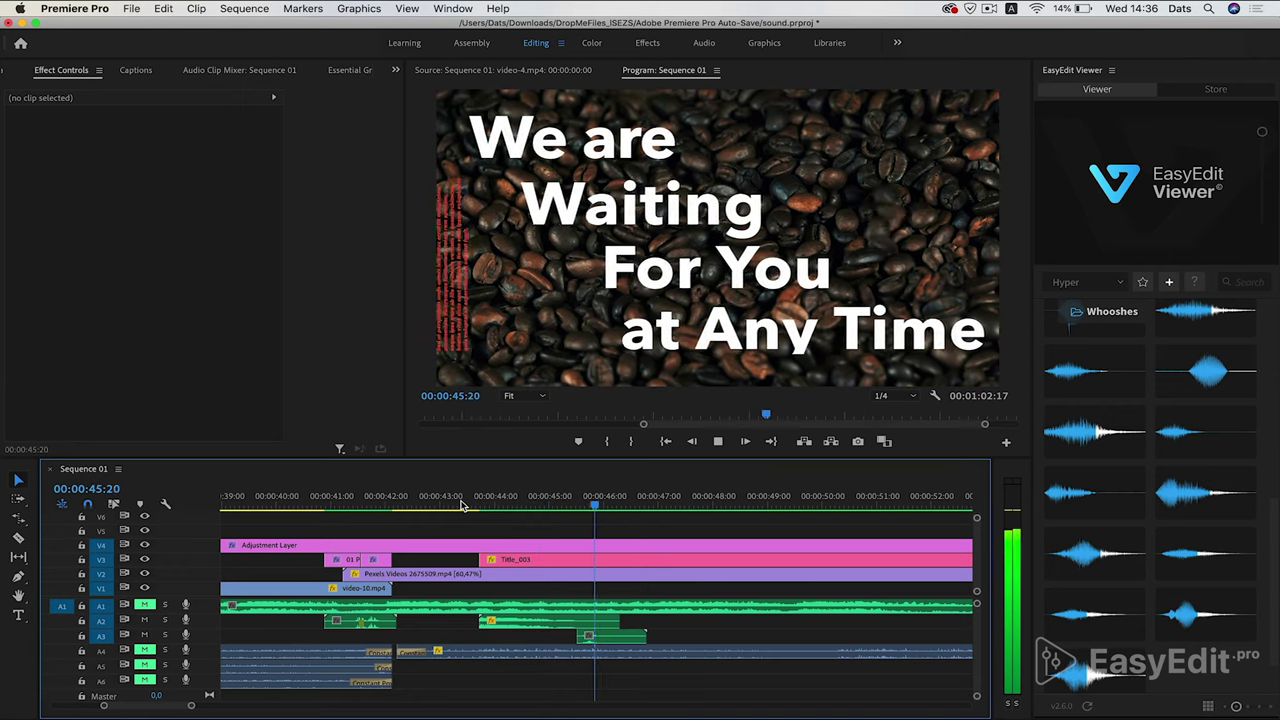
pyautogui.press('space')
pyautogui.scroll(-1, 725, 603)
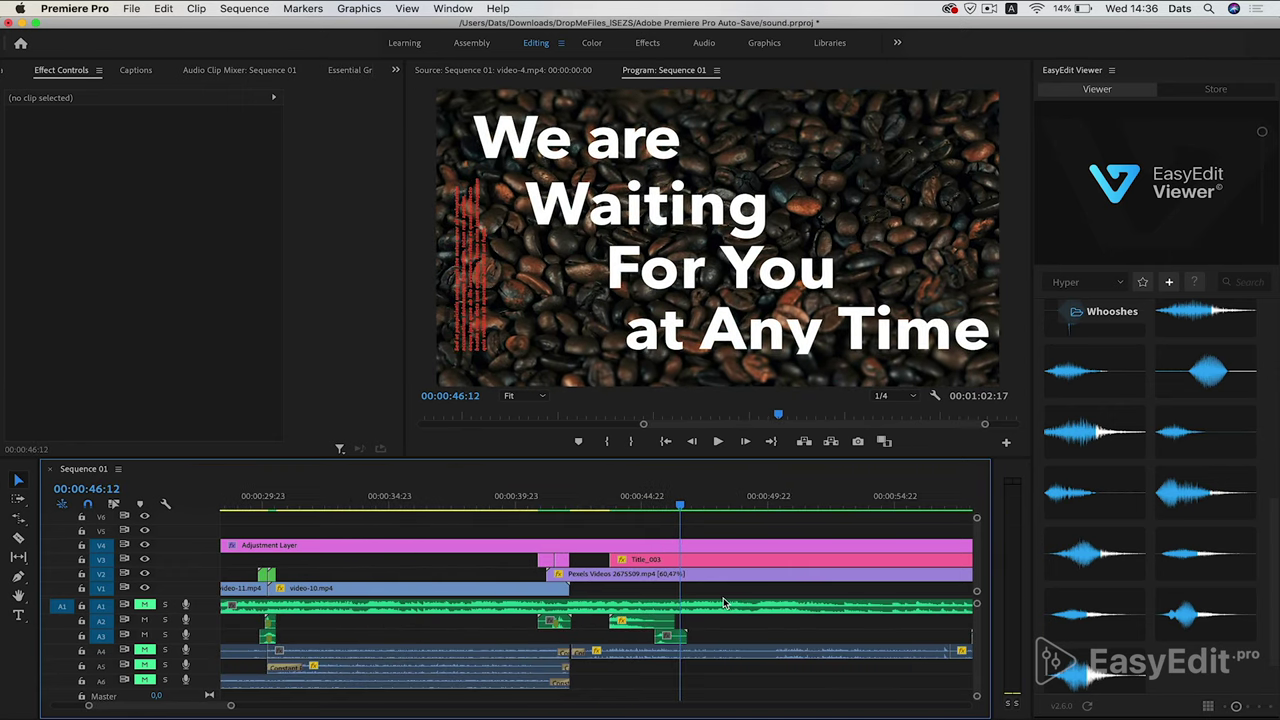
pyautogui.scroll(-1, 725, 603)
# Play the title's exit near 57 seconds, unmute Audio 1, and replay from before the title.
pyautogui.click(732, 492)
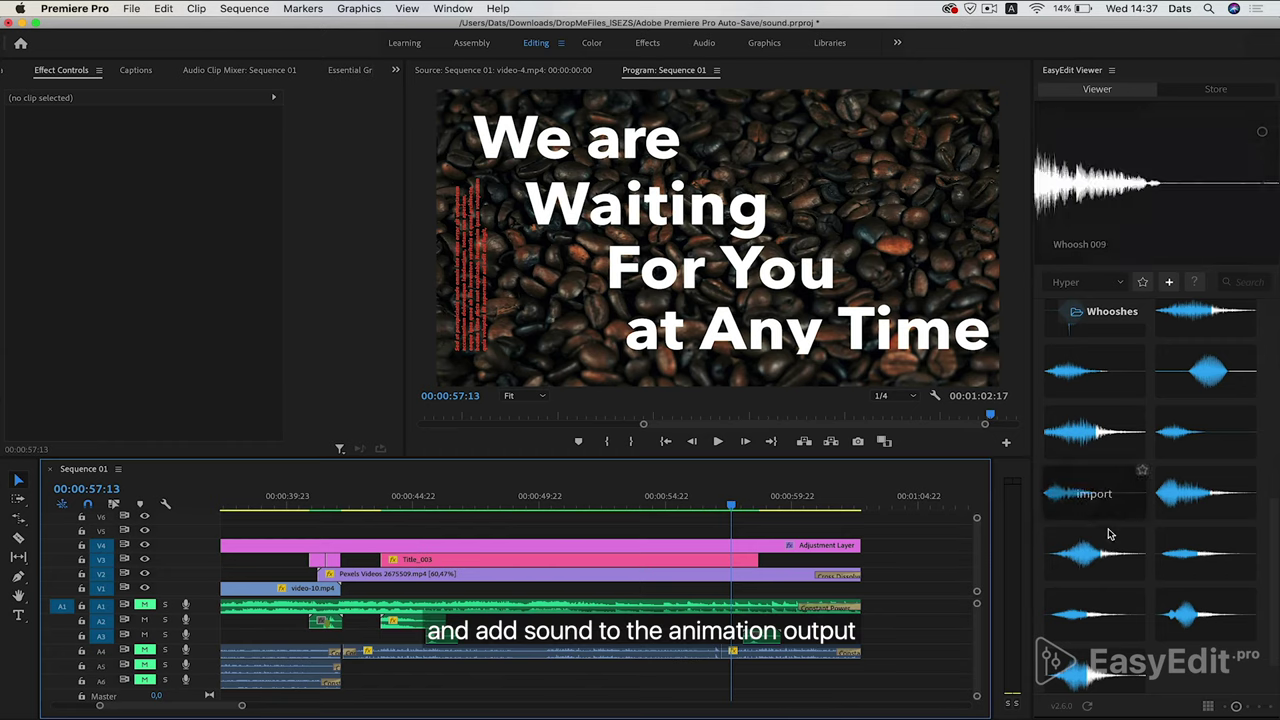
pyautogui.press('space')
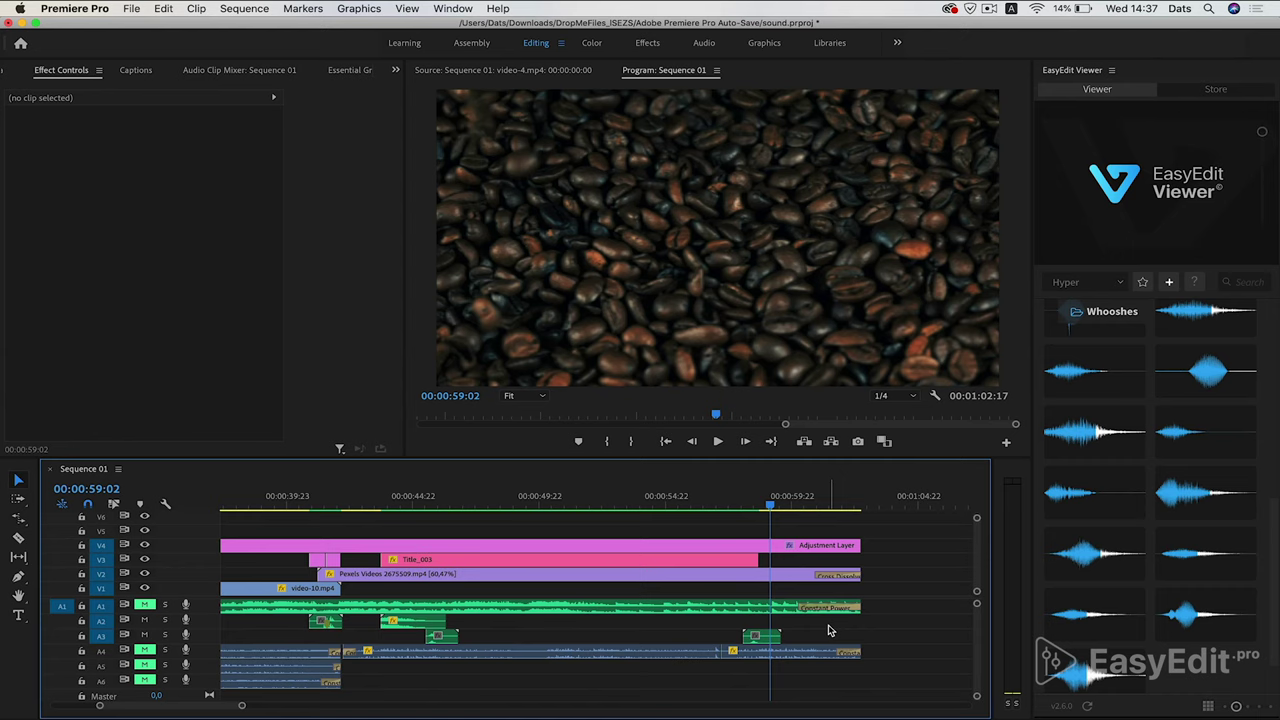
pyautogui.click(142, 606)
pyautogui.click(360, 496)
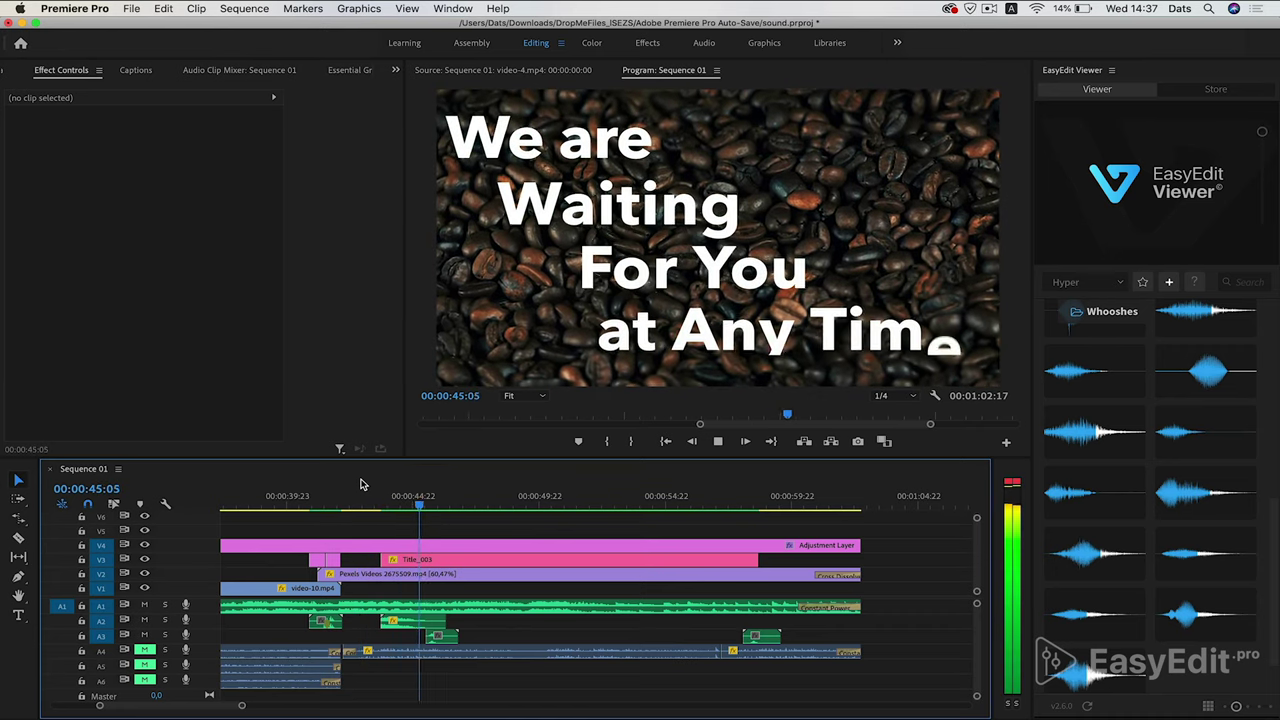
pyautogui.press('space')
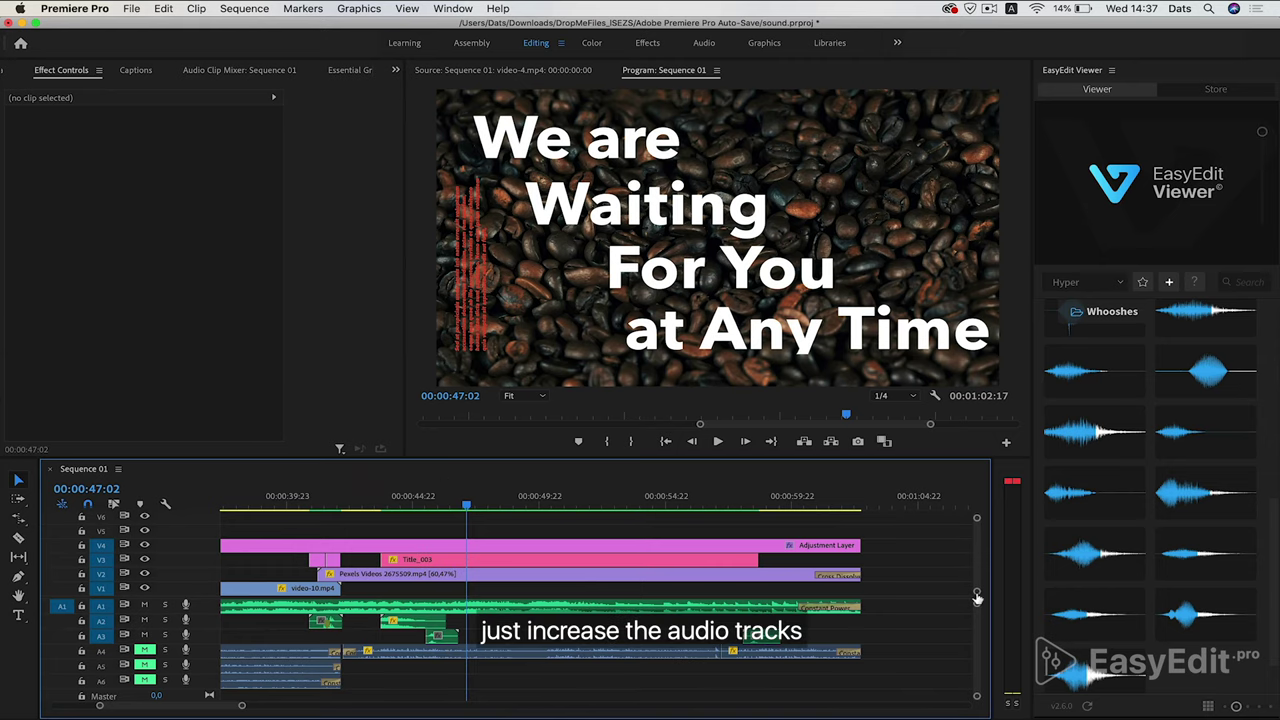
# Make the audio tracks taller and give the timeline panel more vertical room.
pyautogui.moveTo(976, 603); pyautogui.dragTo(977, 607)
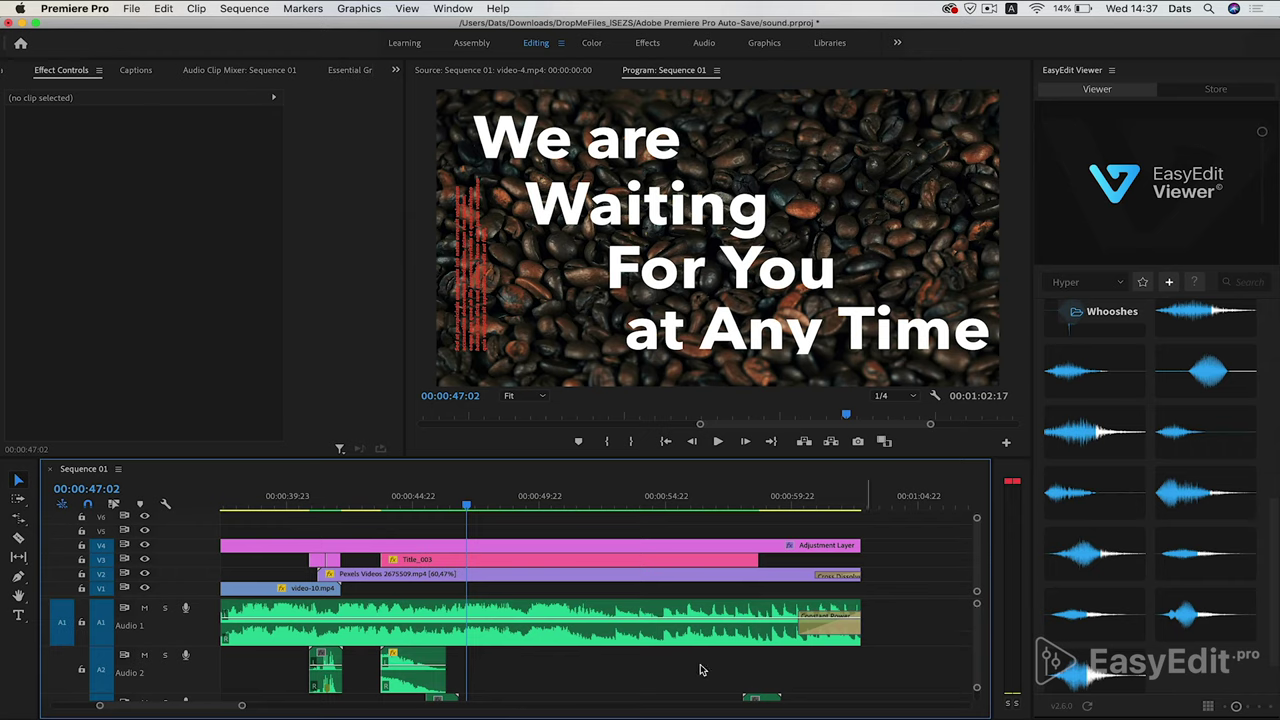
pyautogui.scroll(-2, 578, 695)
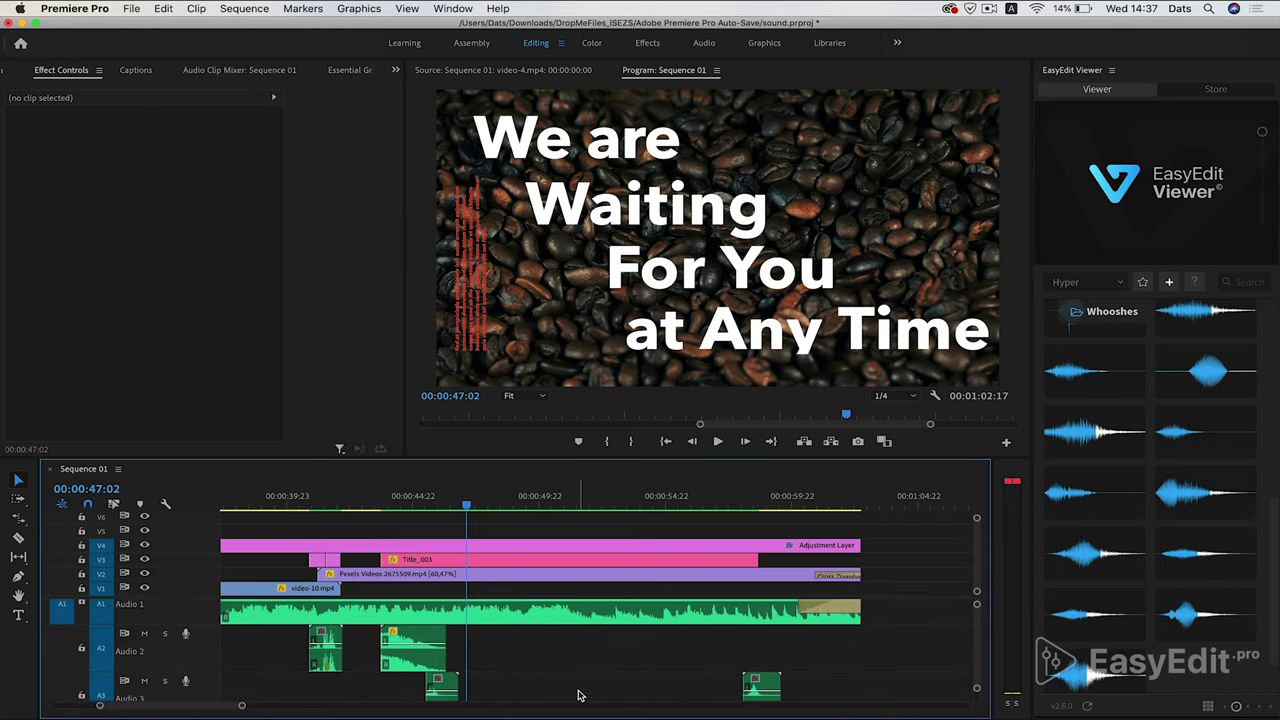
pyautogui.moveTo(584, 458); pyautogui.dragTo(584, 408)
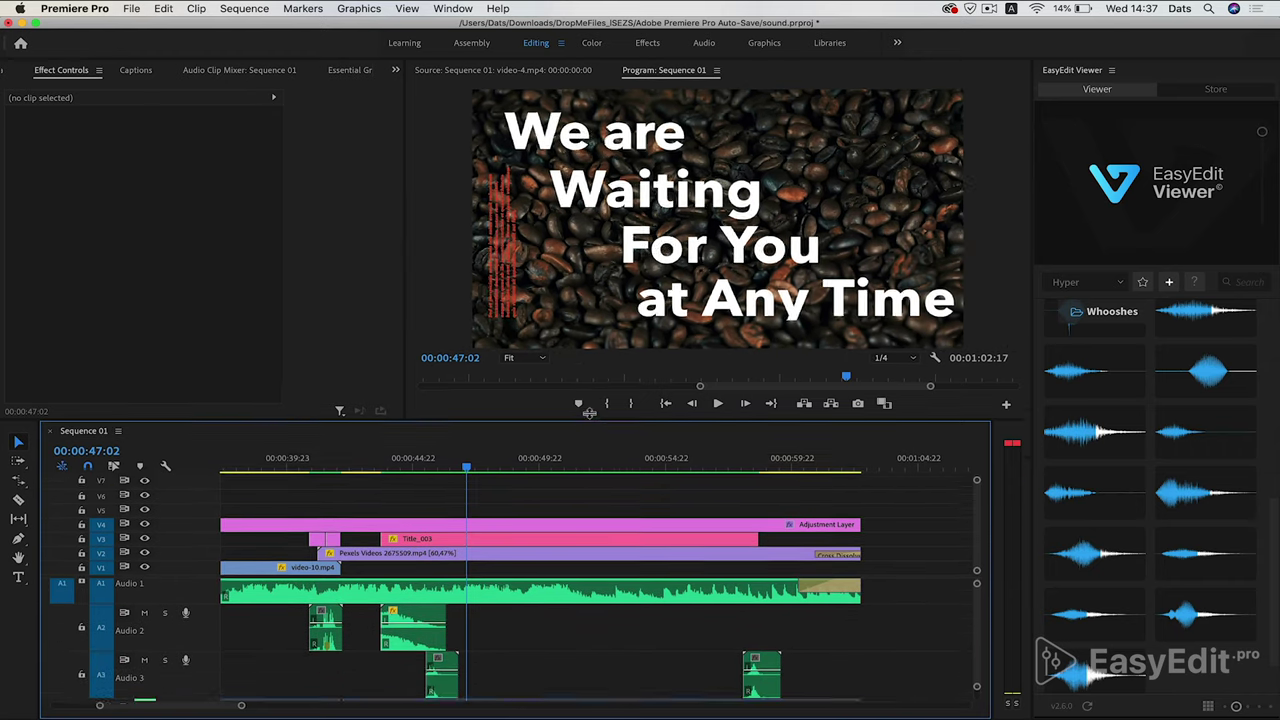
# Show Volume Level on the Audio 2 and Audio 3 whooshes and raise the Audio 2 line.
pyautogui.rightClick(392, 606)
pyautogui.moveTo(423, 642)
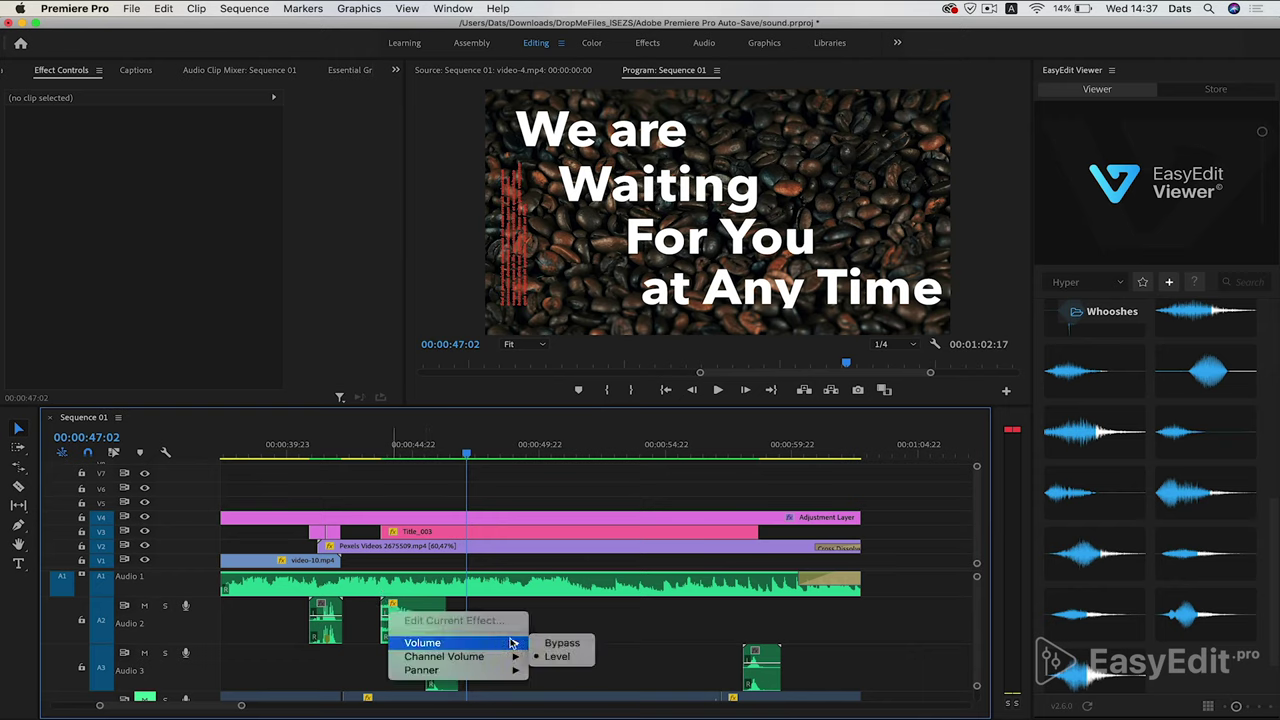
pyautogui.click(549, 656)
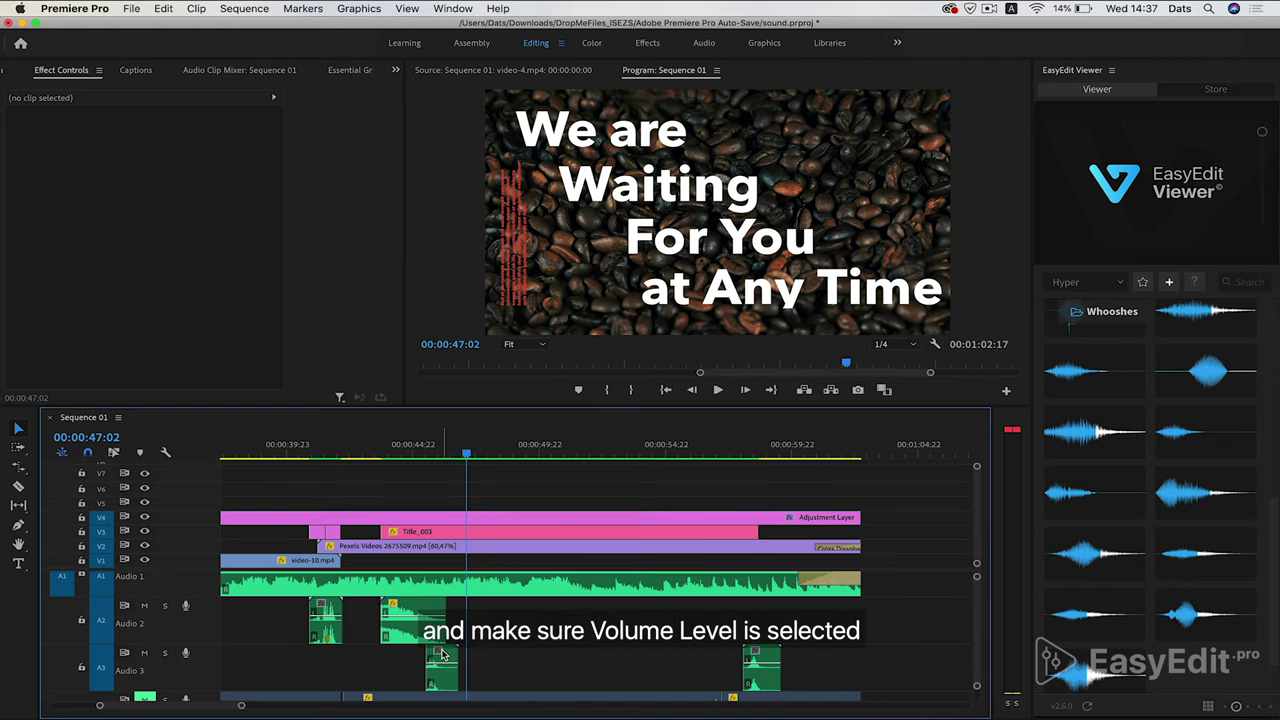
pyautogui.rightClick(442, 654)
pyautogui.moveTo(495, 690)
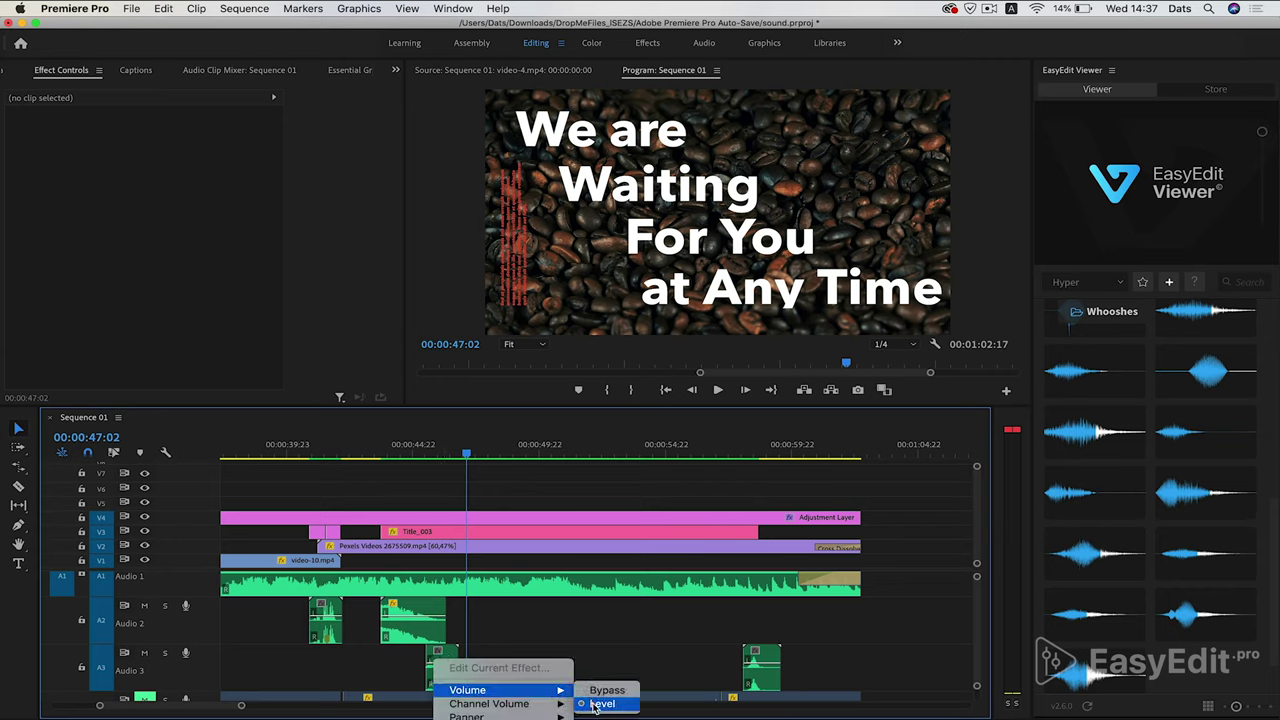
pyautogui.click(596, 704)
pyautogui.moveTo(404, 624); pyautogui.dragTo(406, 616)
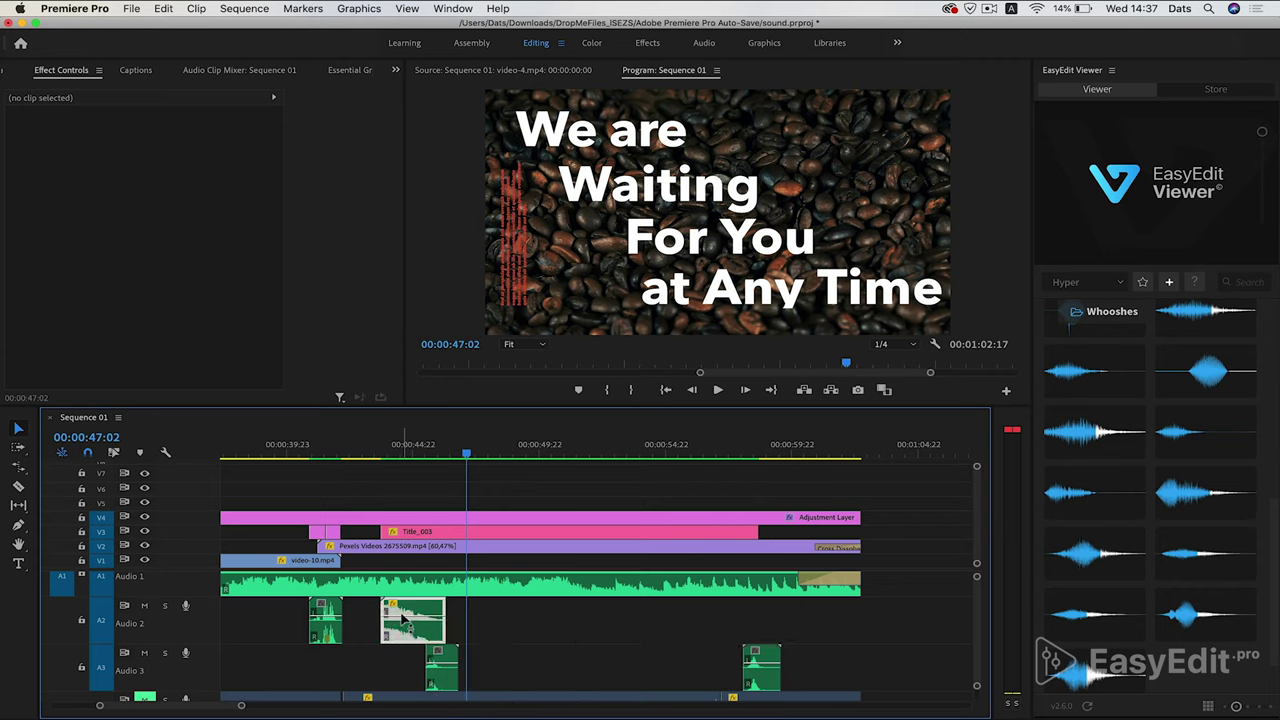
# Raise the whoosh volume to 4.8 dB, then replay the title from just before 43 seconds.
pyautogui.moveTo(440, 656); pyautogui.dragTo(441, 655)
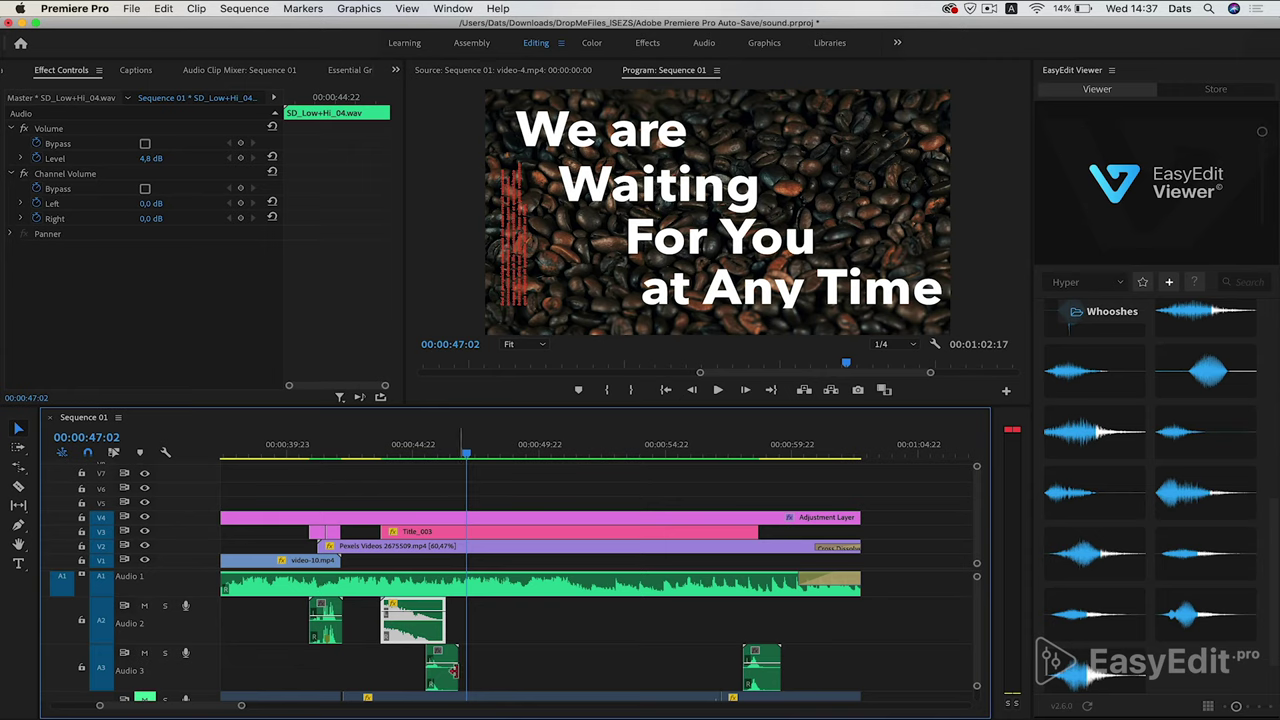
pyautogui.click(455, 670)
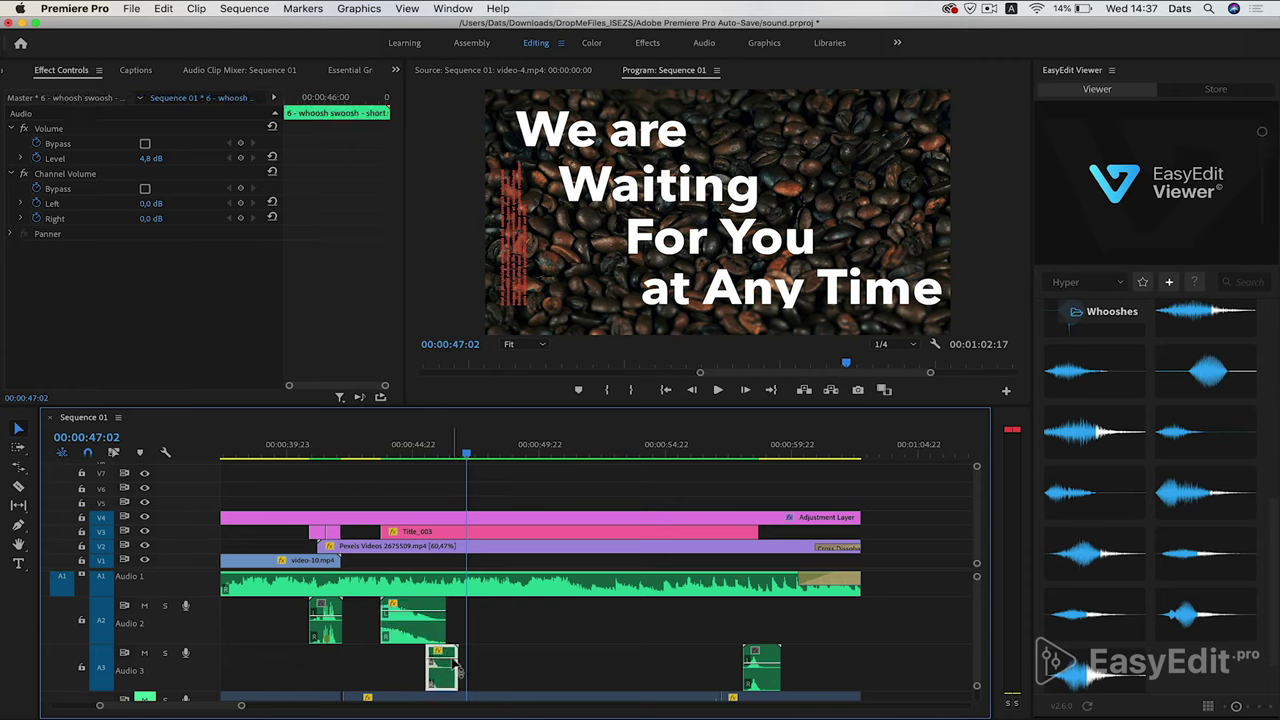
pyautogui.click(365, 453)
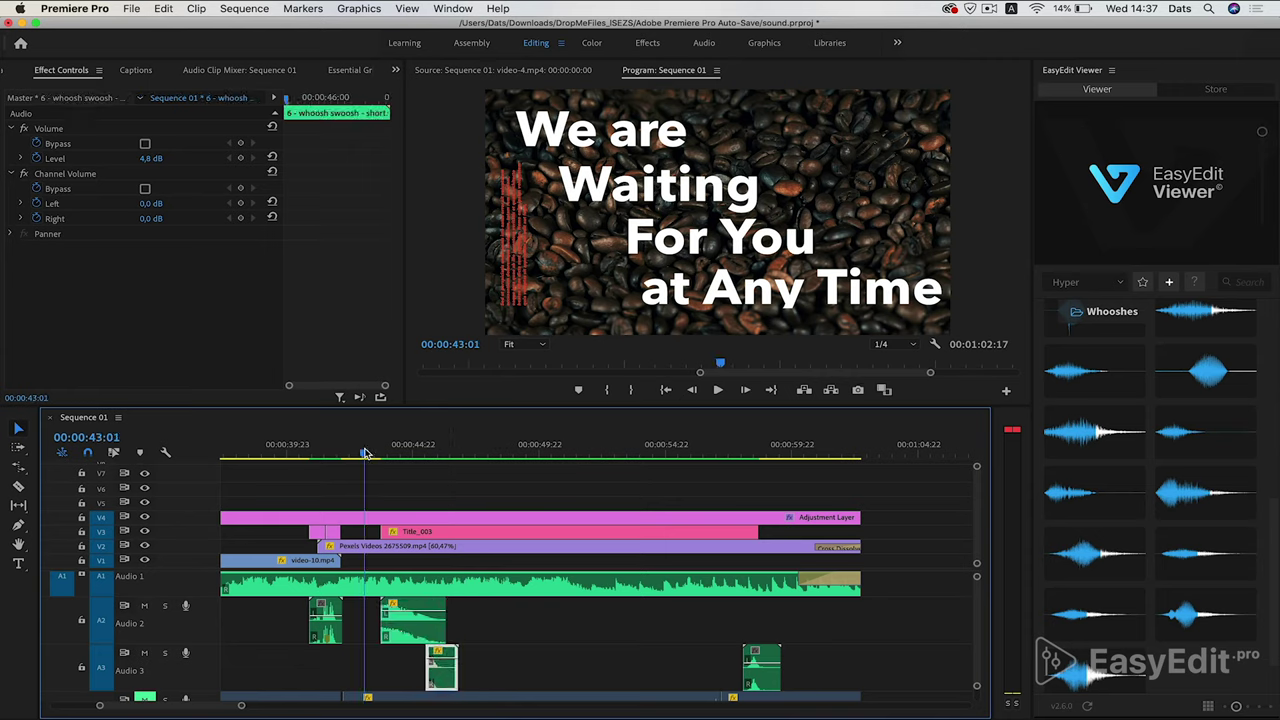
pyautogui.press('space')
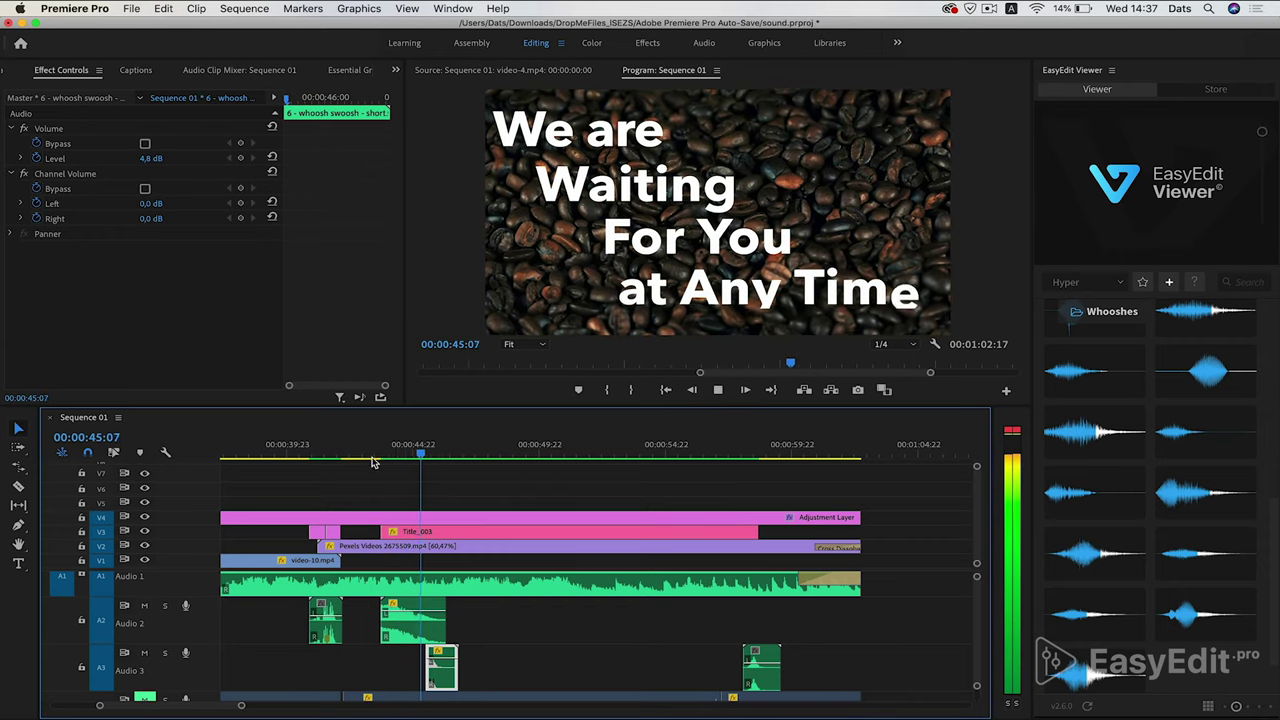
pyautogui.press('space')
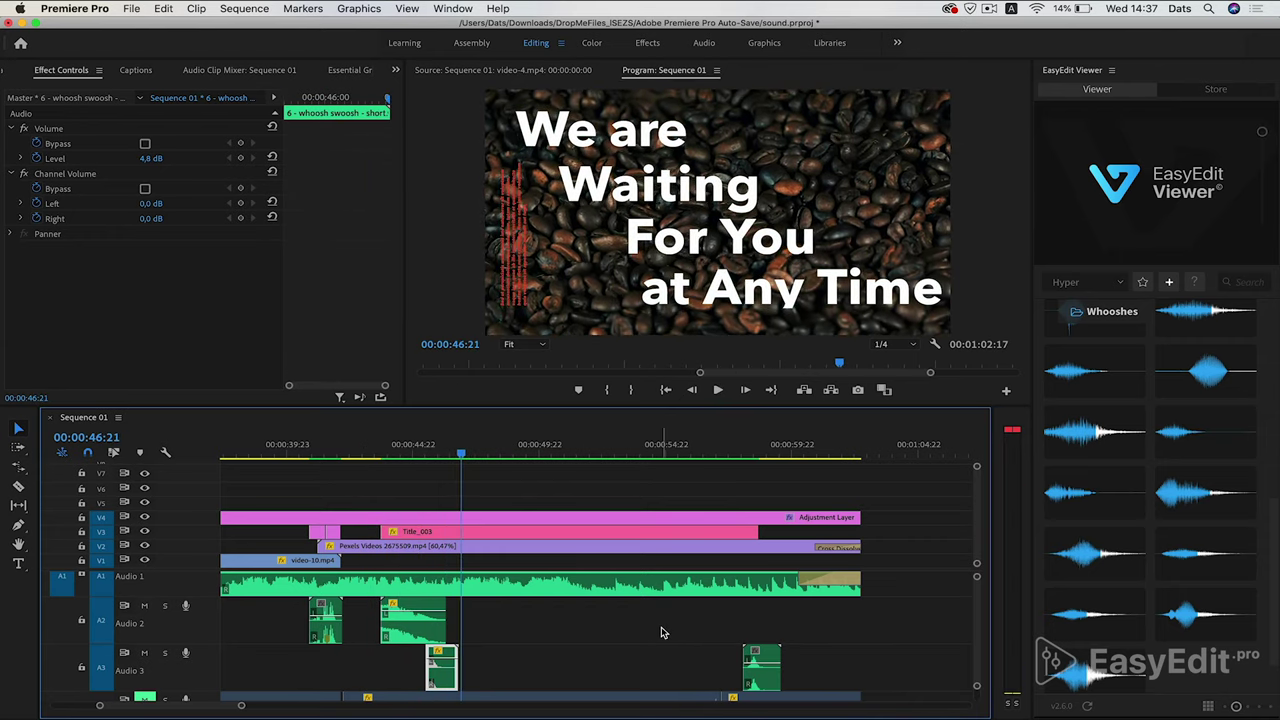
pyautogui.scroll(-2, 661, 632)
pyautogui.scroll(-2, 601, 625)
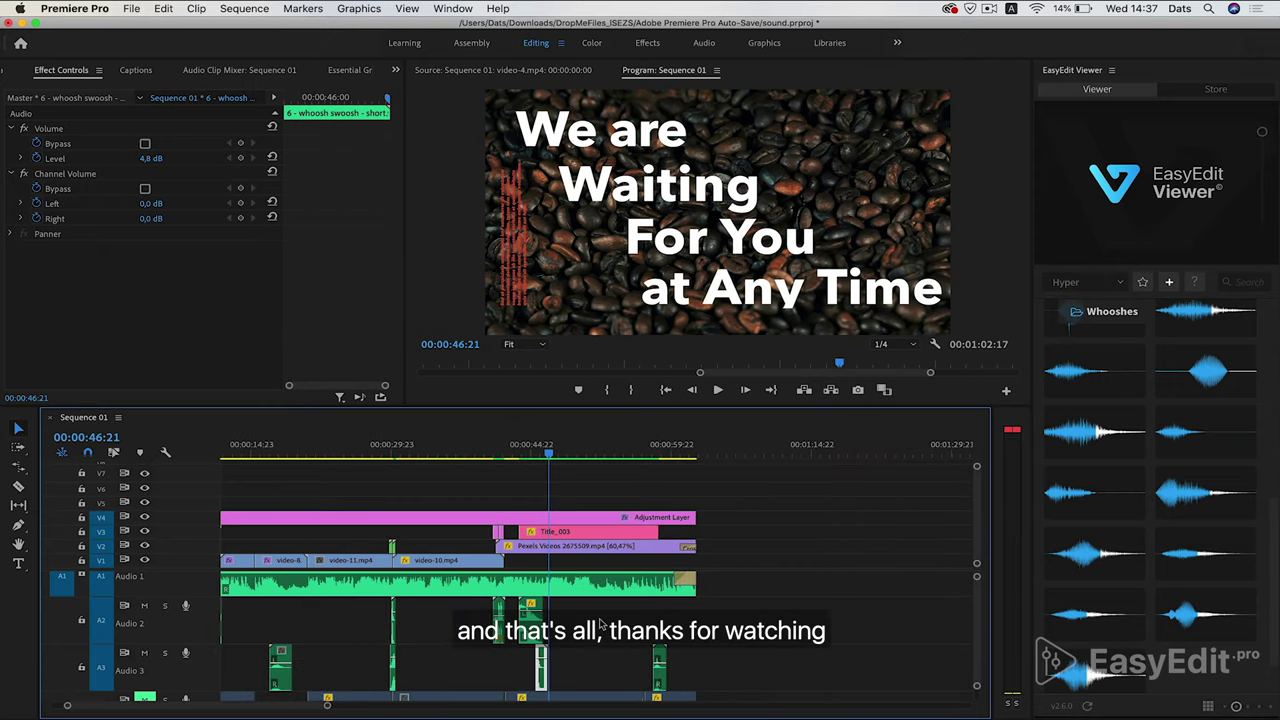